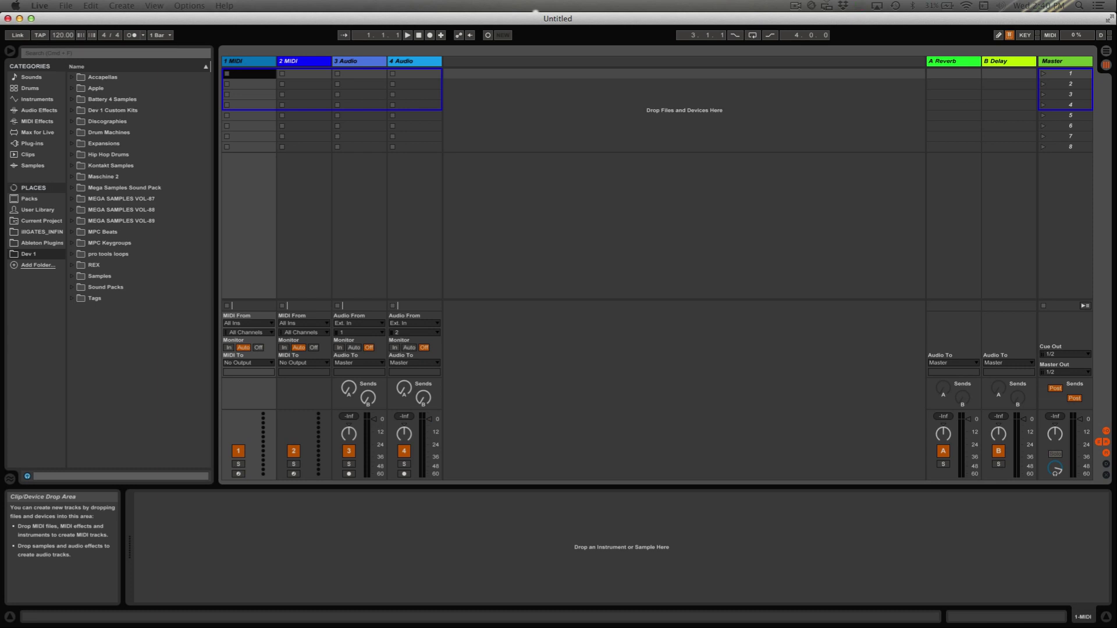
Add the HB_DL11PP2 drum loop and slice it every 1/8 Note into a 32-slice Drum Rack MIDI track.
{"action": "left_click_drag", "start_coordinate": [835, 596], "coordinate": [495, 78]}
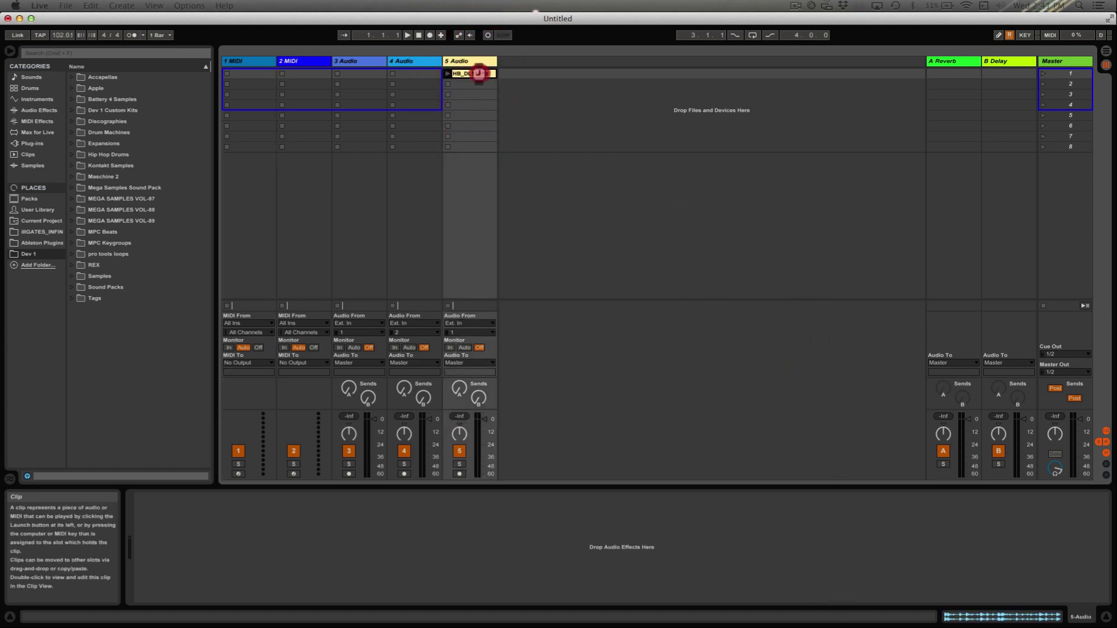
{"action": "double_click", "coordinate": [492, 75]}
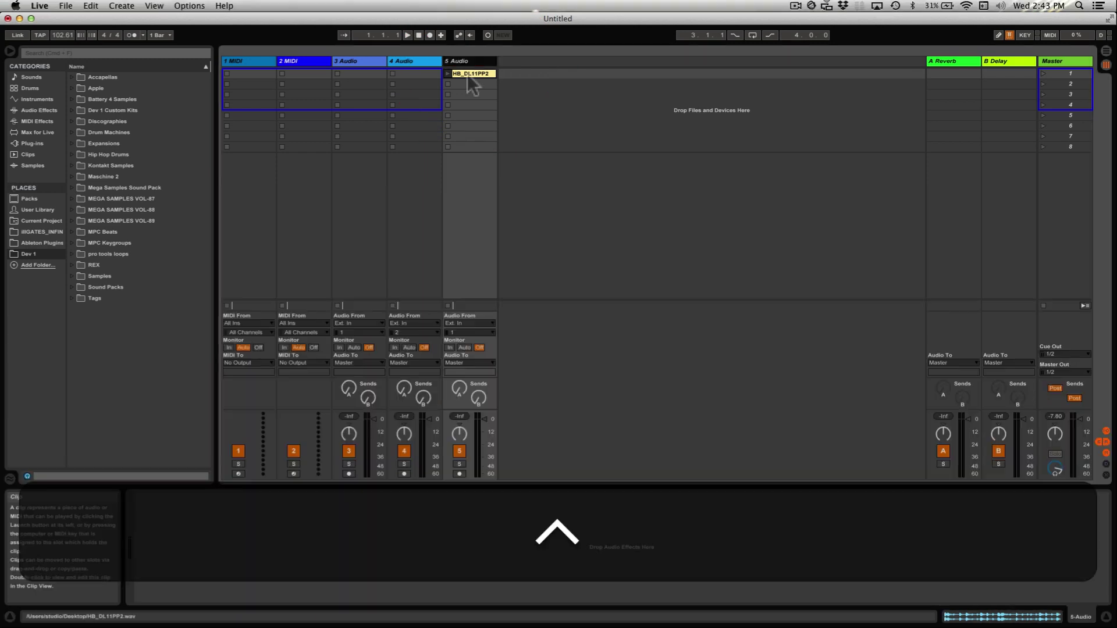
{"action": "right_click", "coordinate": [467, 74]}
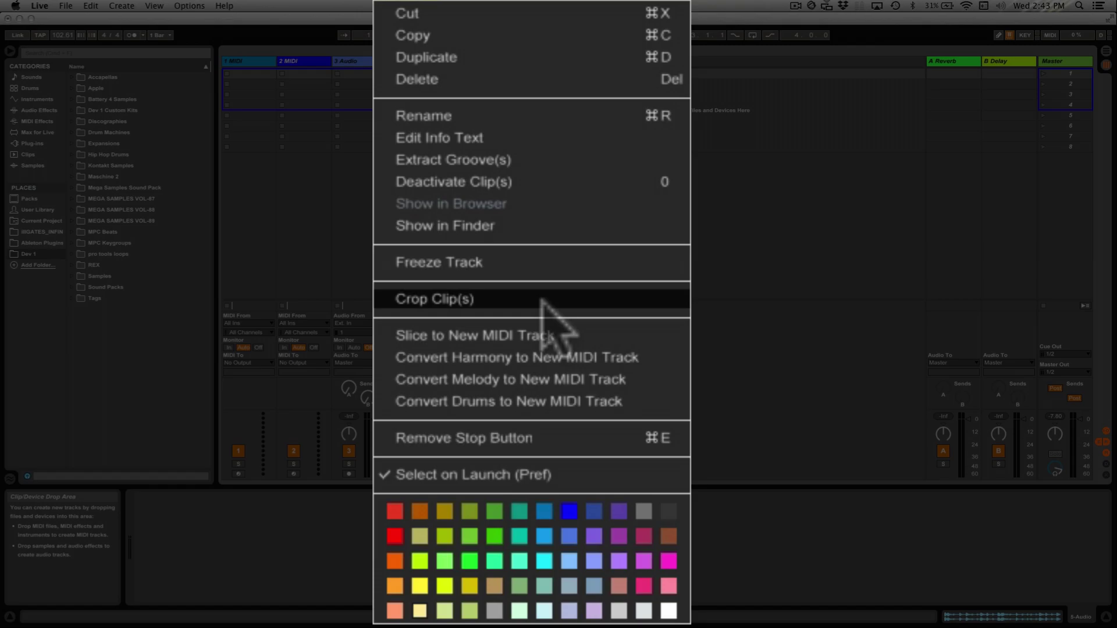
{"action": "left_click", "coordinate": [553, 335]}
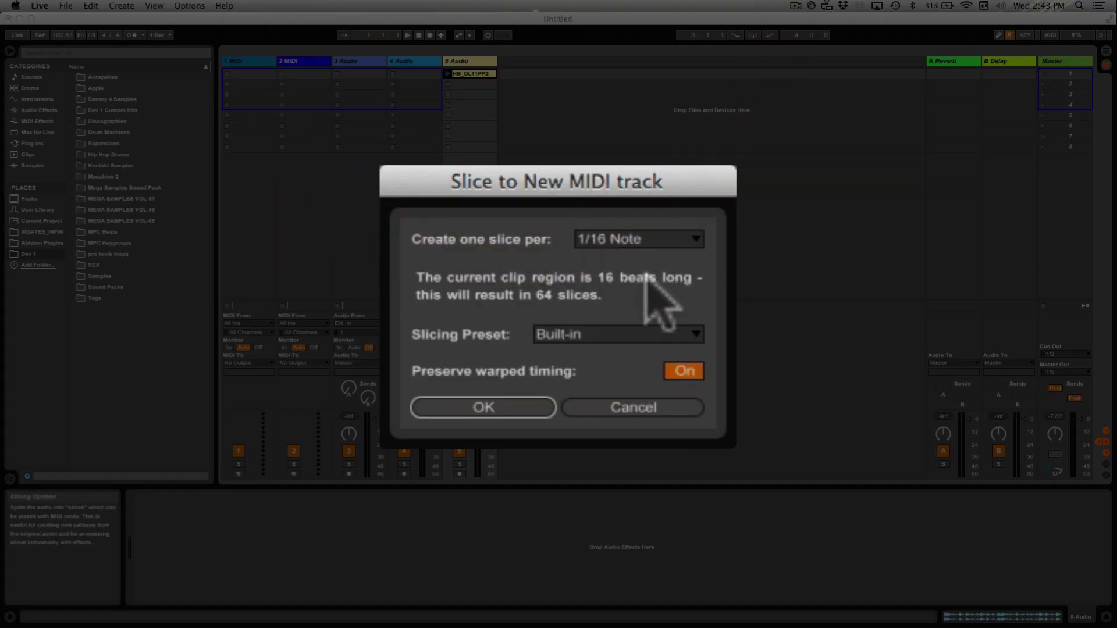
{"action": "left_click", "coordinate": [651, 239]}
{"action": "left_click", "coordinate": [644, 371]}
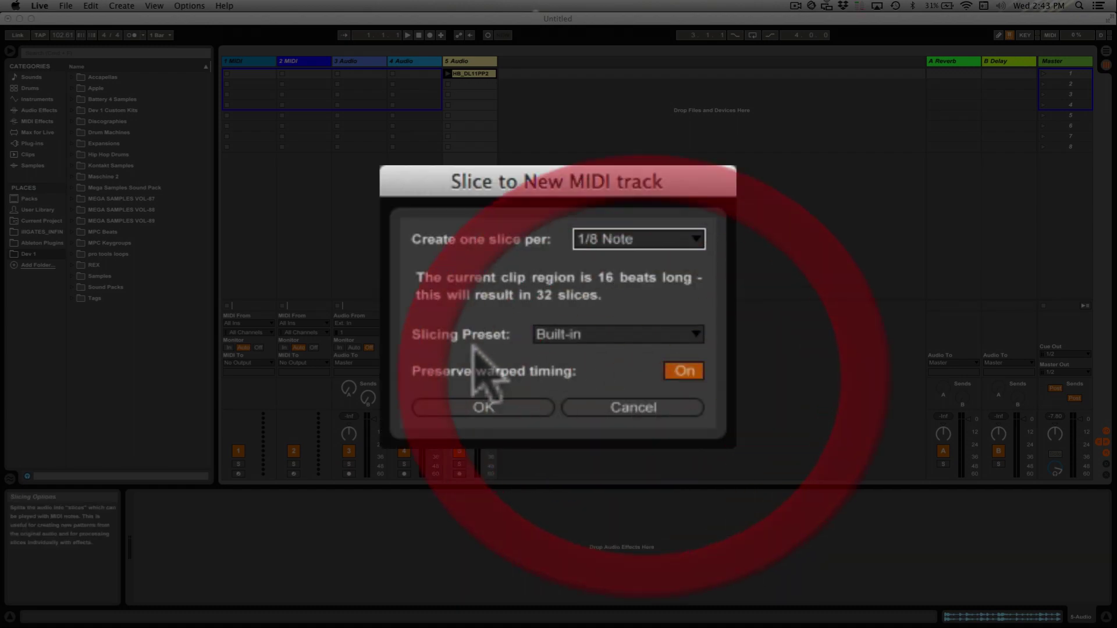
{"action": "left_click", "coordinate": [491, 407]}
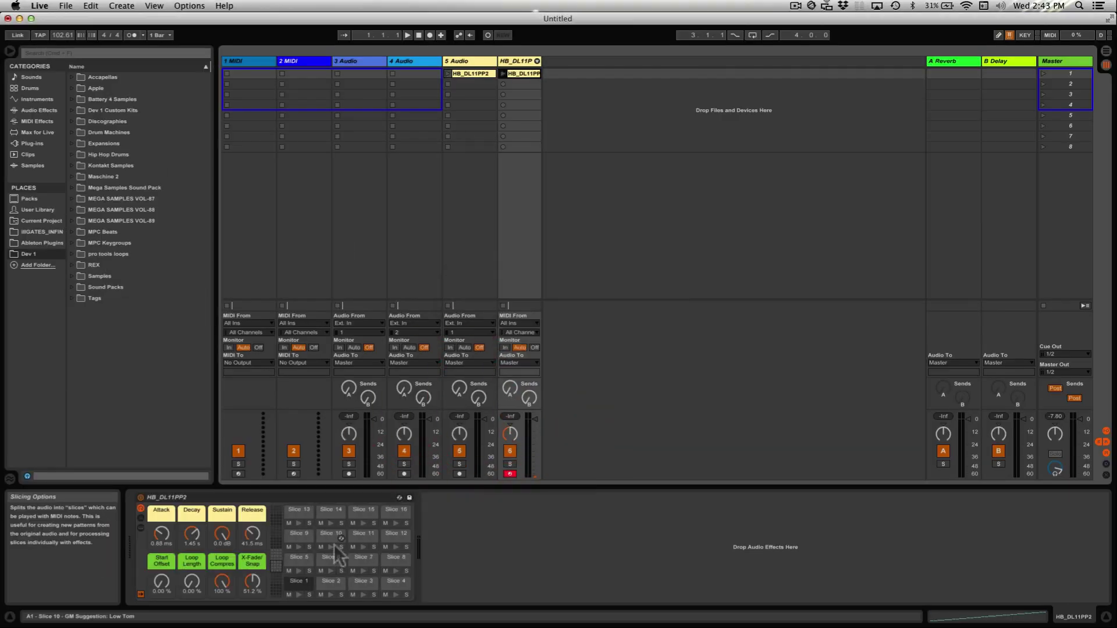
Audition Slice 1 and show its sample in the rack's Simpler, zooming the waveform.
{"action": "left_click", "coordinate": [296, 593]}
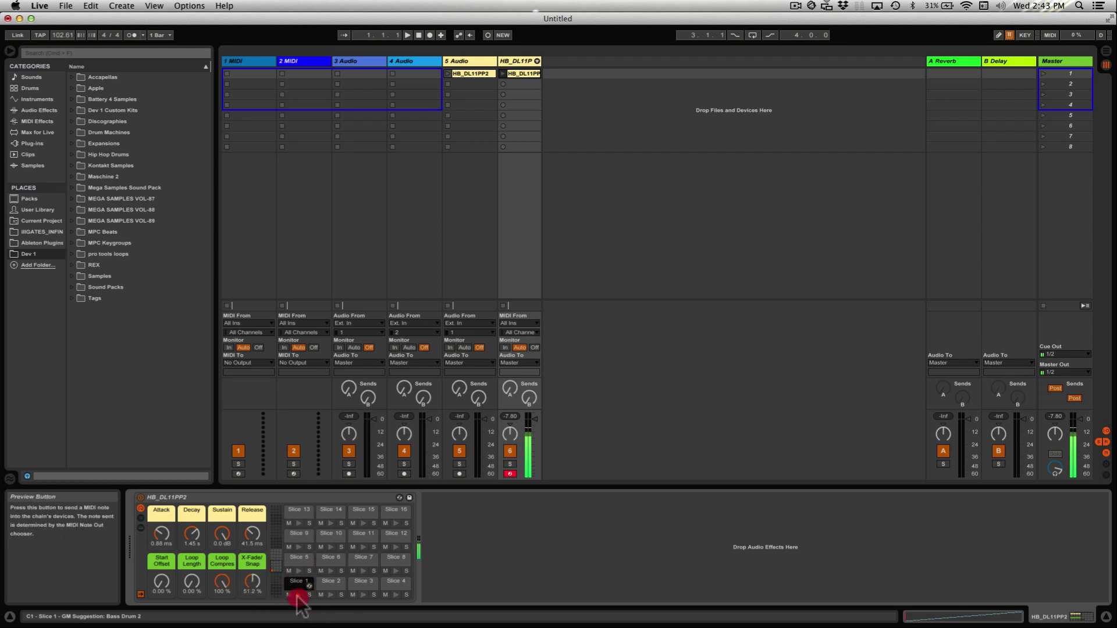
{"action": "left_click", "coordinate": [299, 582]}
{"action": "left_click", "coordinate": [301, 586]}
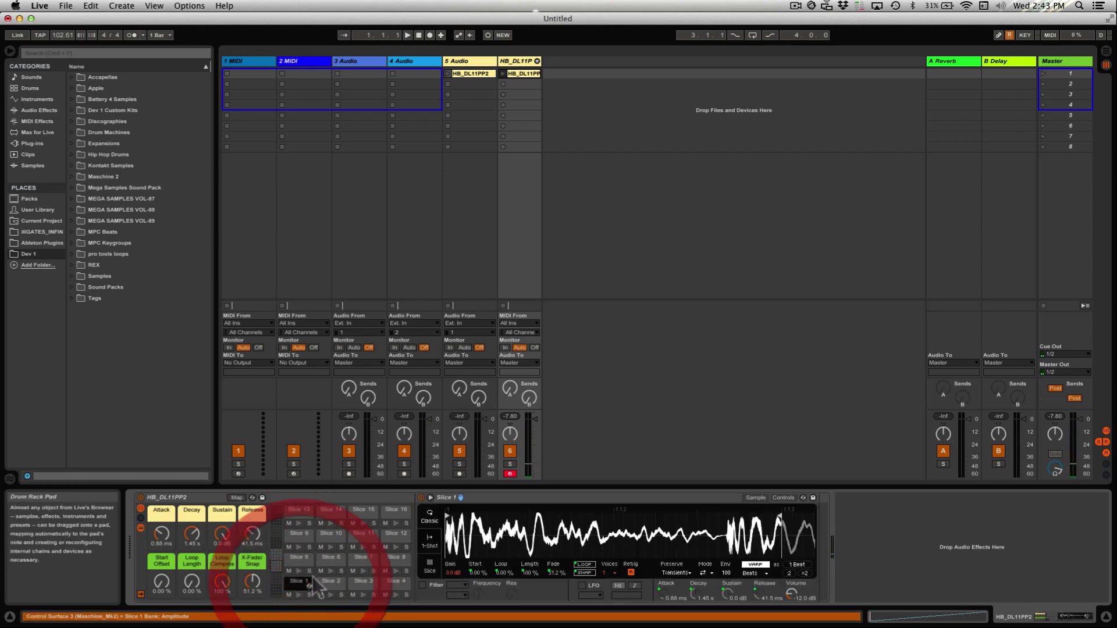
{"action": "left_click_drag", "start_coordinate": [824, 540], "coordinate": [823, 526]}
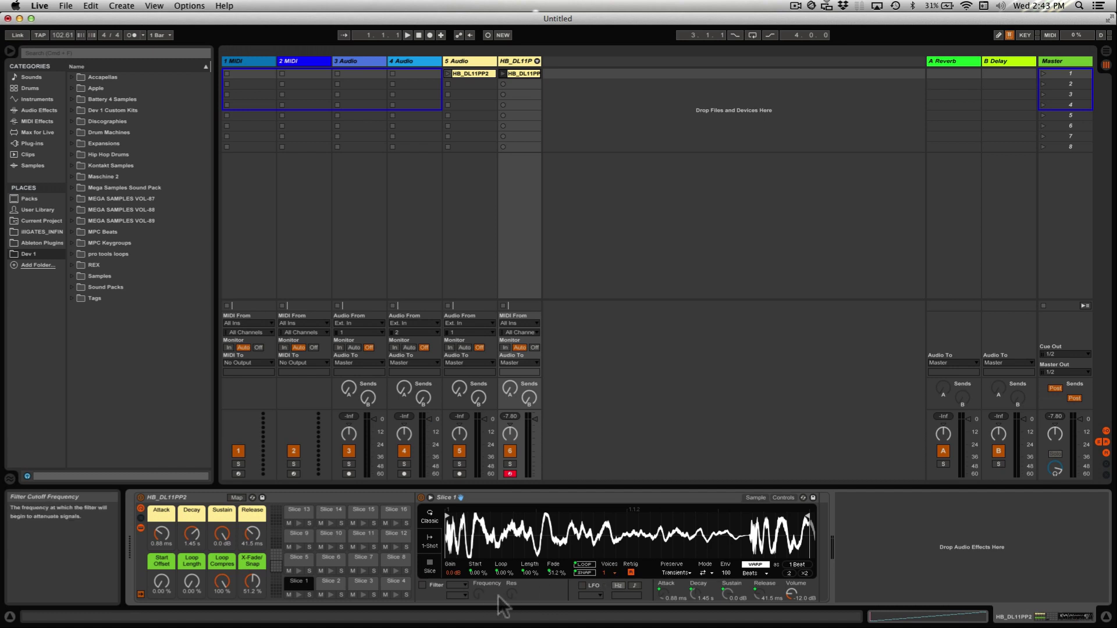
Lower the rack's Decay macro from 1.45 s to 76.1 ms.
{"action": "left_click", "coordinate": [698, 592]}
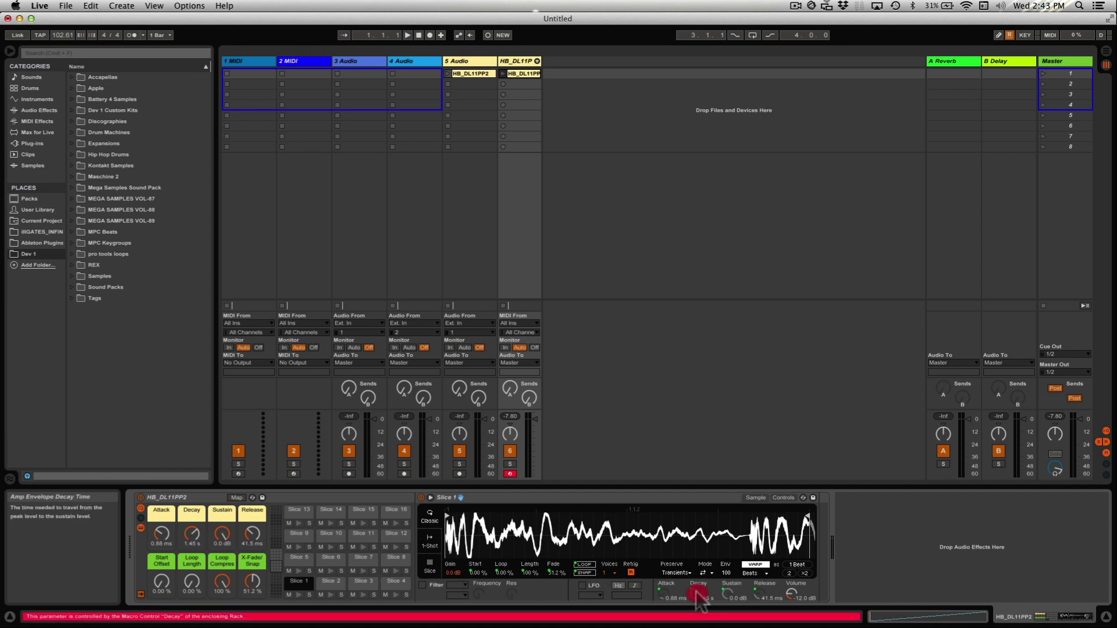
{"action": "left_click", "coordinate": [690, 596]}
{"action": "left_click", "coordinate": [691, 594]}
{"action": "left_click", "coordinate": [696, 592]}
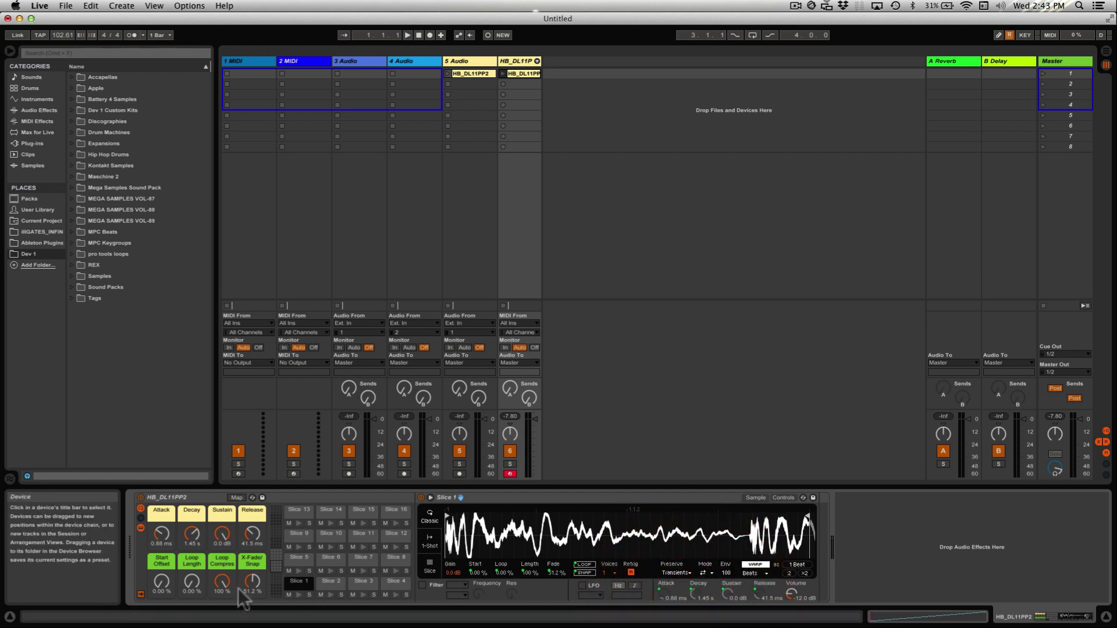
{"action": "left_click_drag", "start_coordinate": [192, 533], "coordinate": [192, 547]}
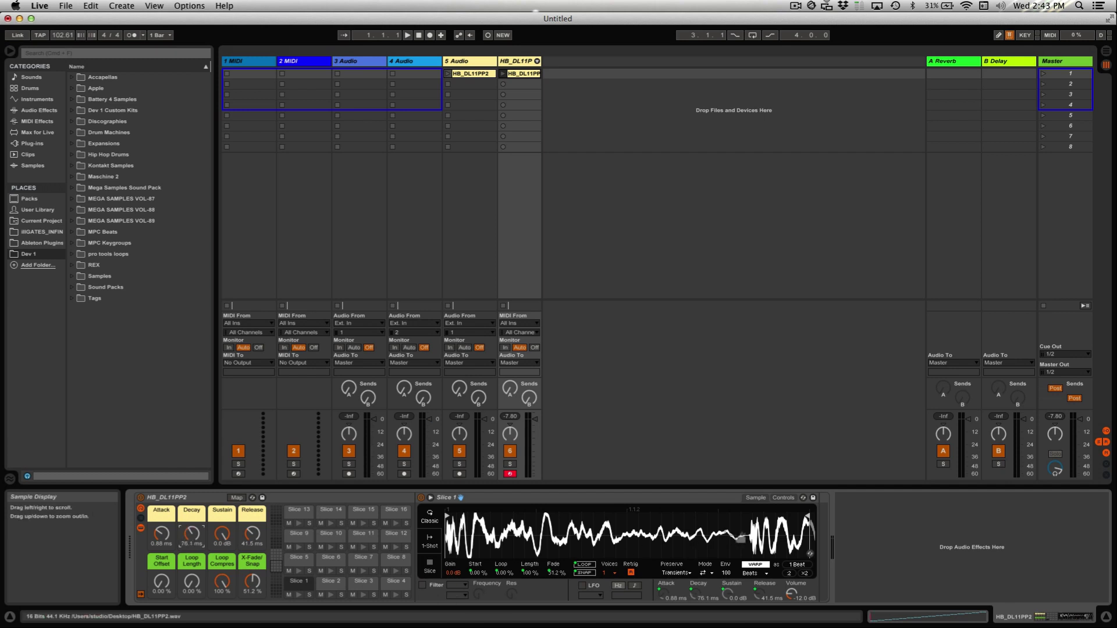
Play the set briefly, then audition Slices 1 and 2 and show Slice 2's waveform.
{"action": "left_click", "coordinate": [809, 554]}
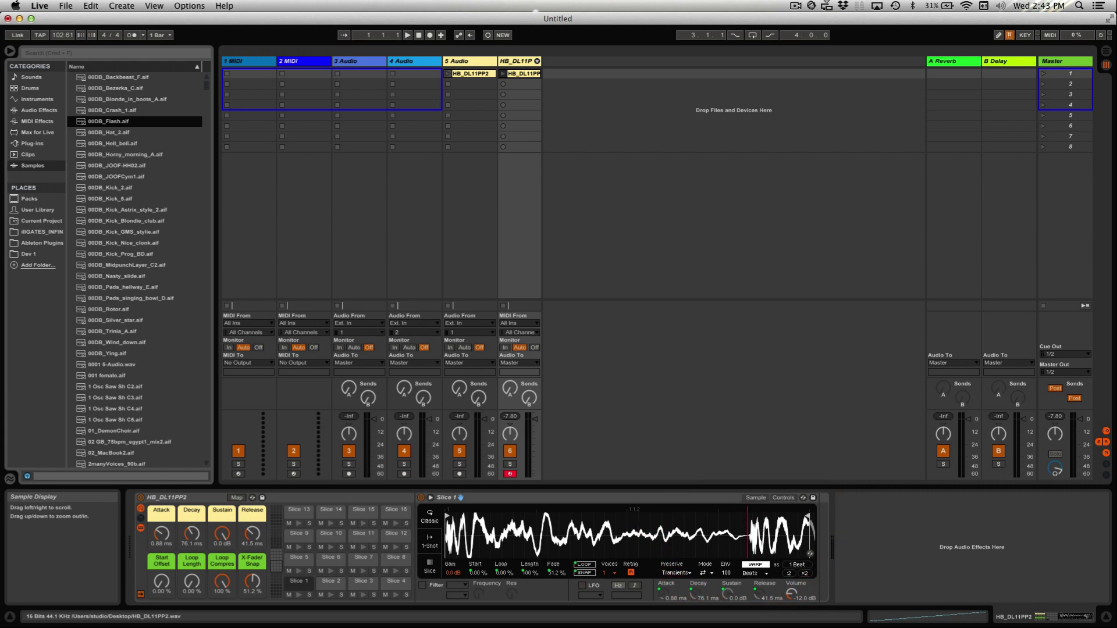
{"action": "key", "text": "space"}
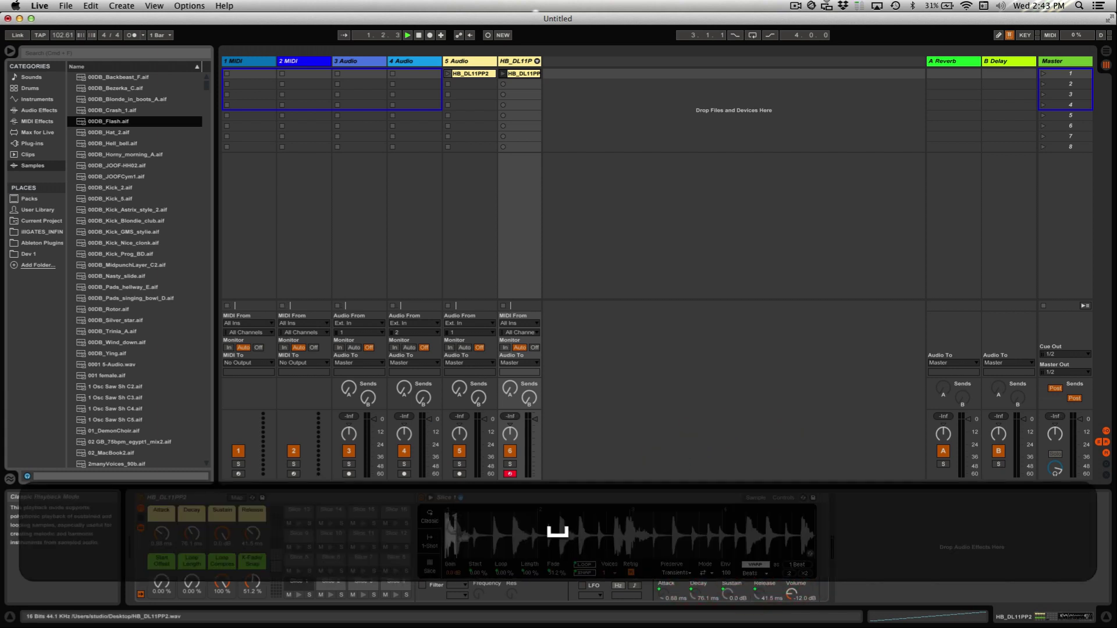
{"action": "left_click", "coordinate": [451, 516]}
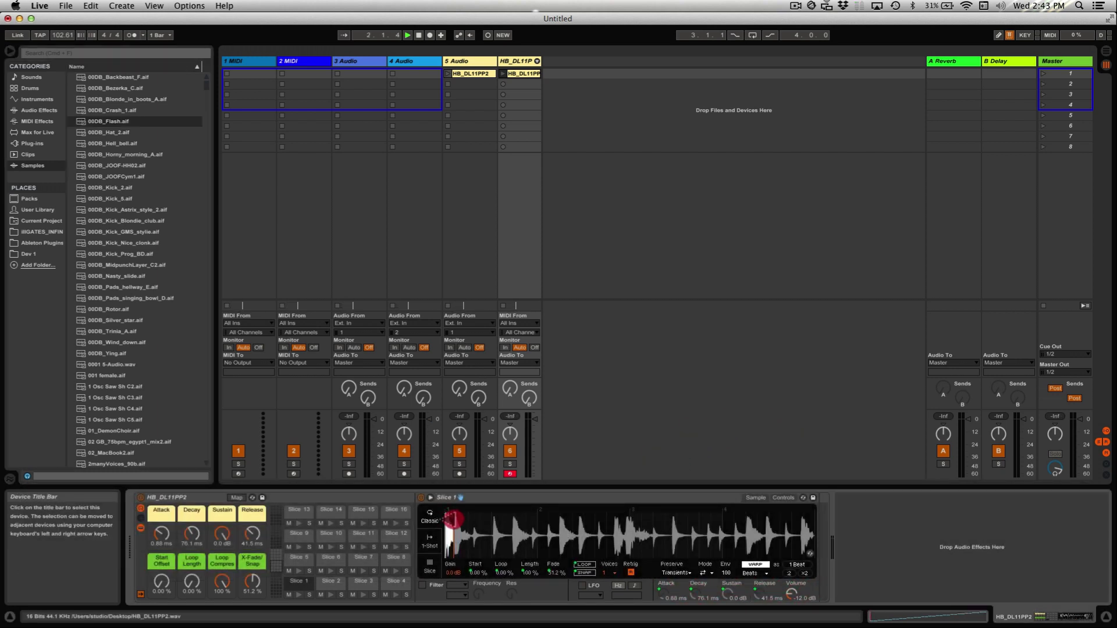
{"action": "key", "text": "space"}
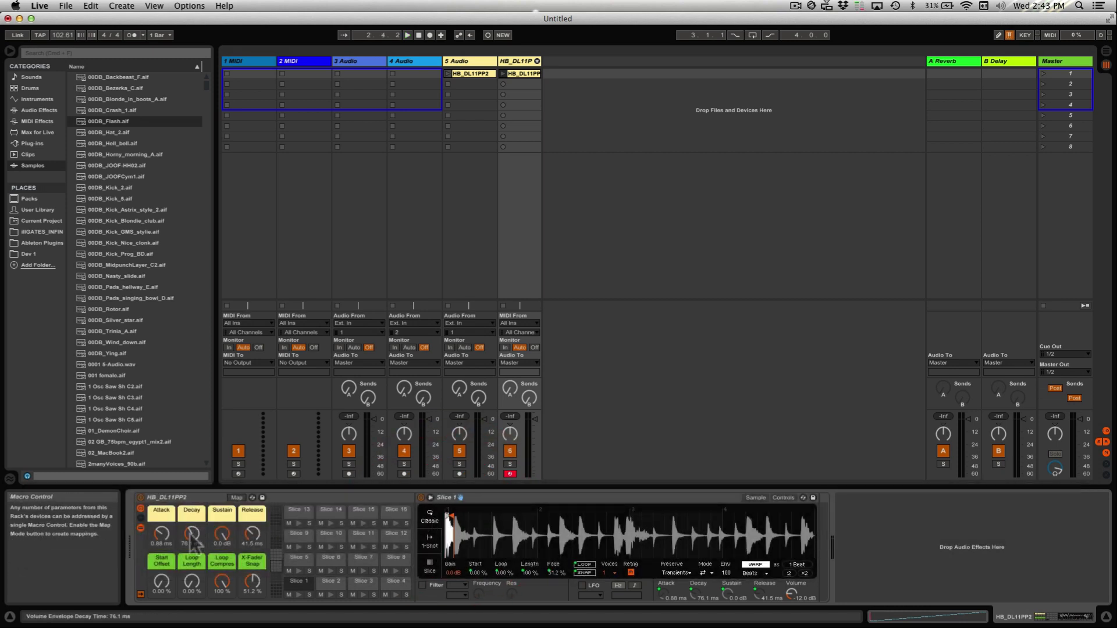
{"action": "left_click", "coordinate": [299, 594]}
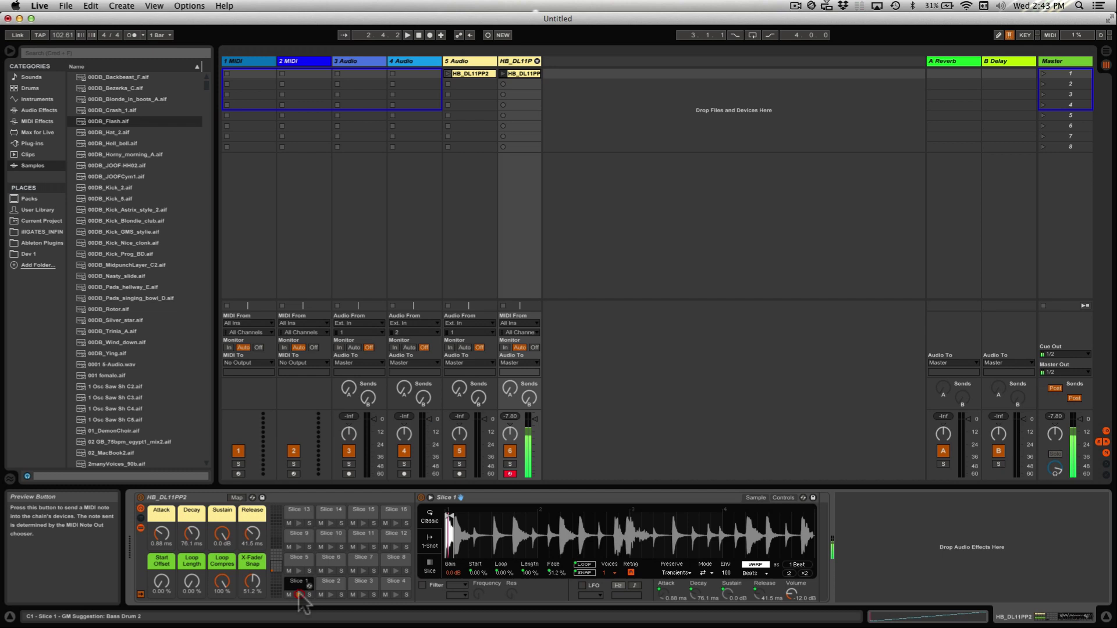
{"action": "left_click", "coordinate": [299, 594]}
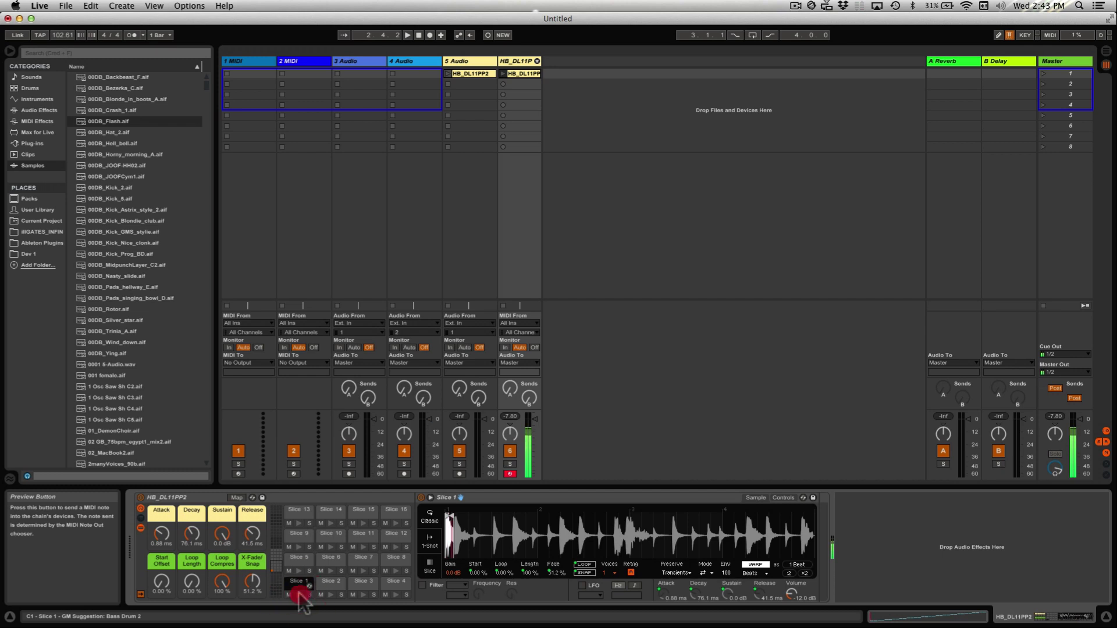
{"action": "left_click", "coordinate": [331, 595]}
{"action": "left_click", "coordinate": [333, 595]}
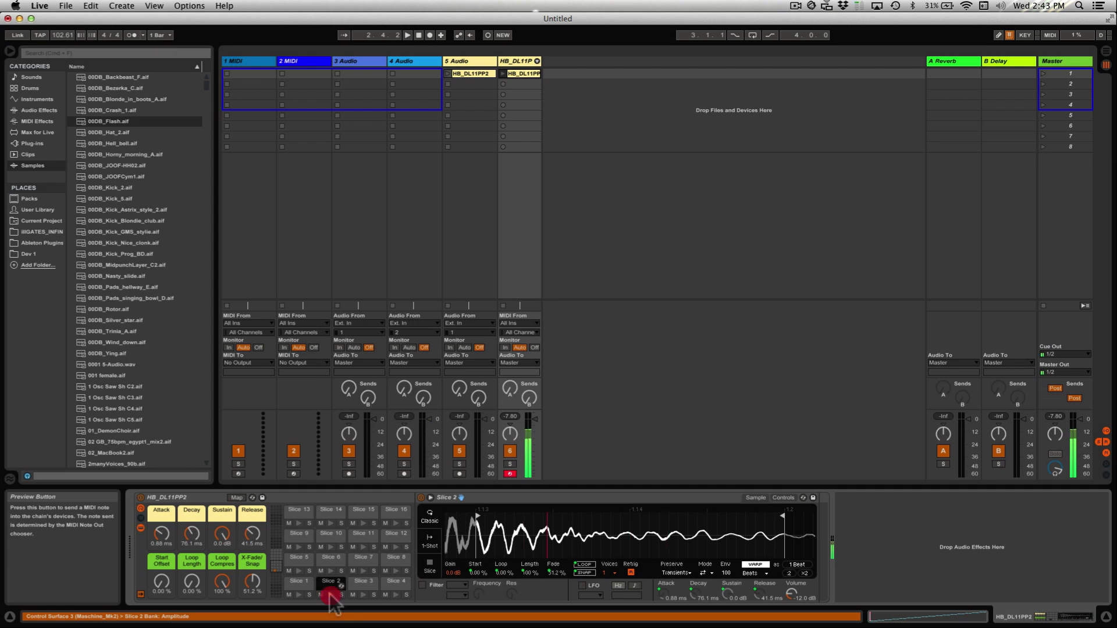
Move Slice 3's start marker onto its transient and audition the trimmed slice.
{"action": "left_click", "coordinate": [364, 594]}
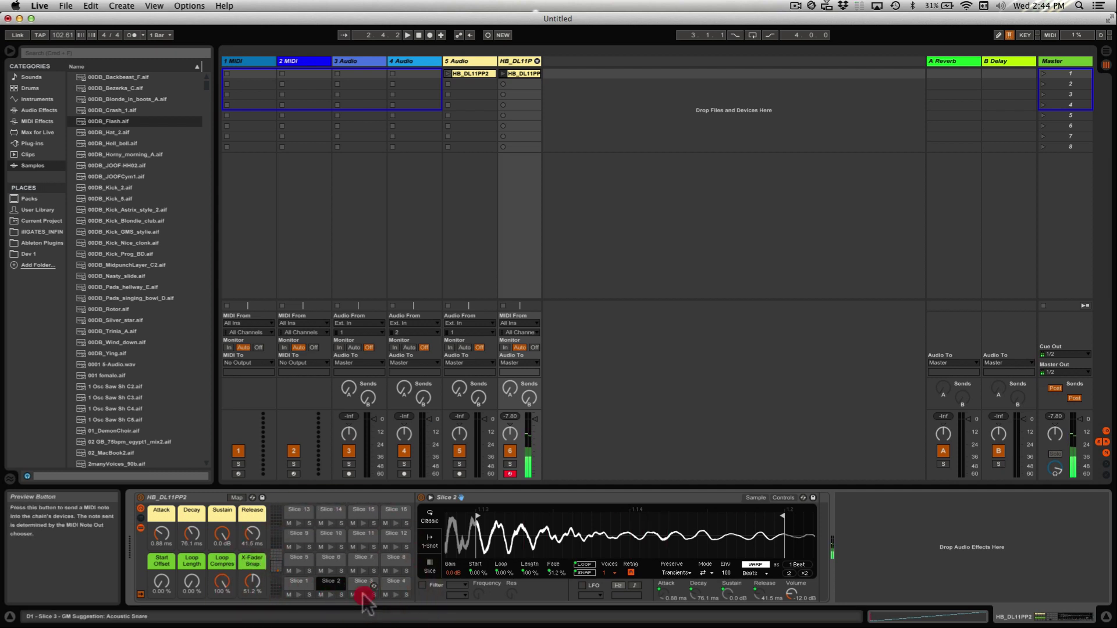
{"action": "left_click", "coordinate": [363, 594]}
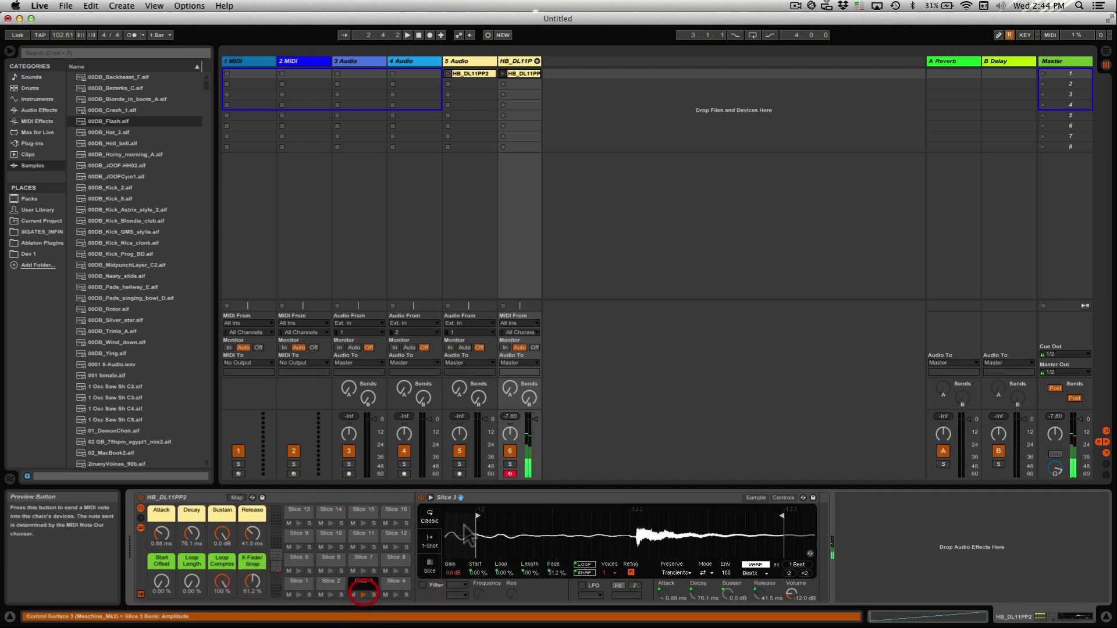
{"action": "left_click_drag", "start_coordinate": [479, 515], "coordinate": [635, 517]}
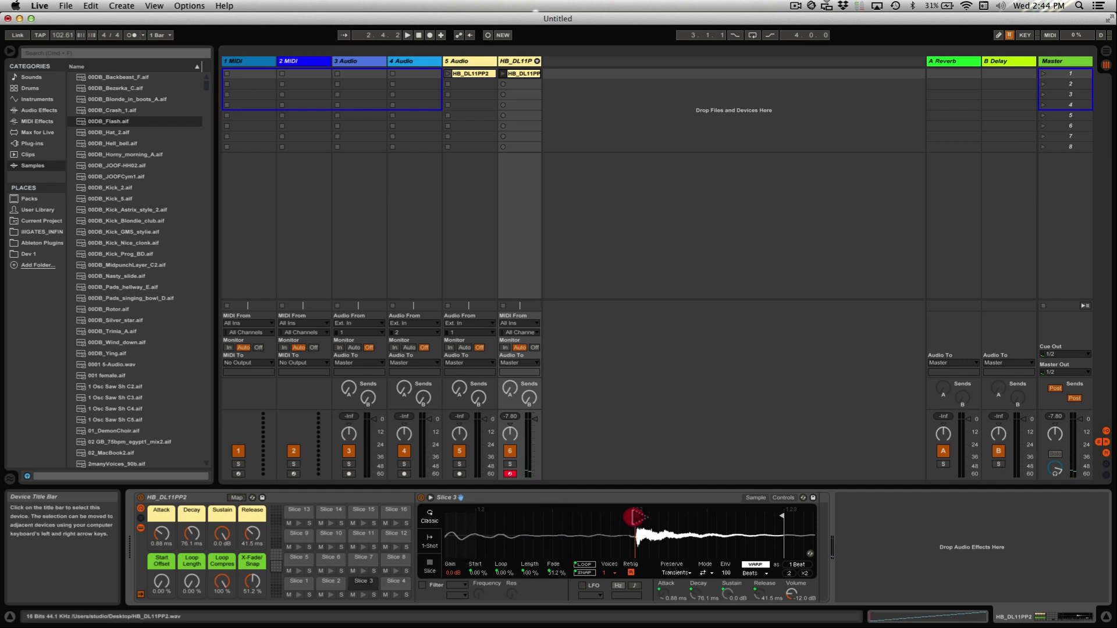
{"action": "mouse_move", "coordinate": [815, 518]}
{"action": "left_mouse_down"}
{"action": "mouse_move", "coordinate": [830, 518]}
{"action": "mouse_move", "coordinate": [715, 517]}
{"action": "mouse_move", "coordinate": [792, 516]}
{"action": "left_mouse_up"}
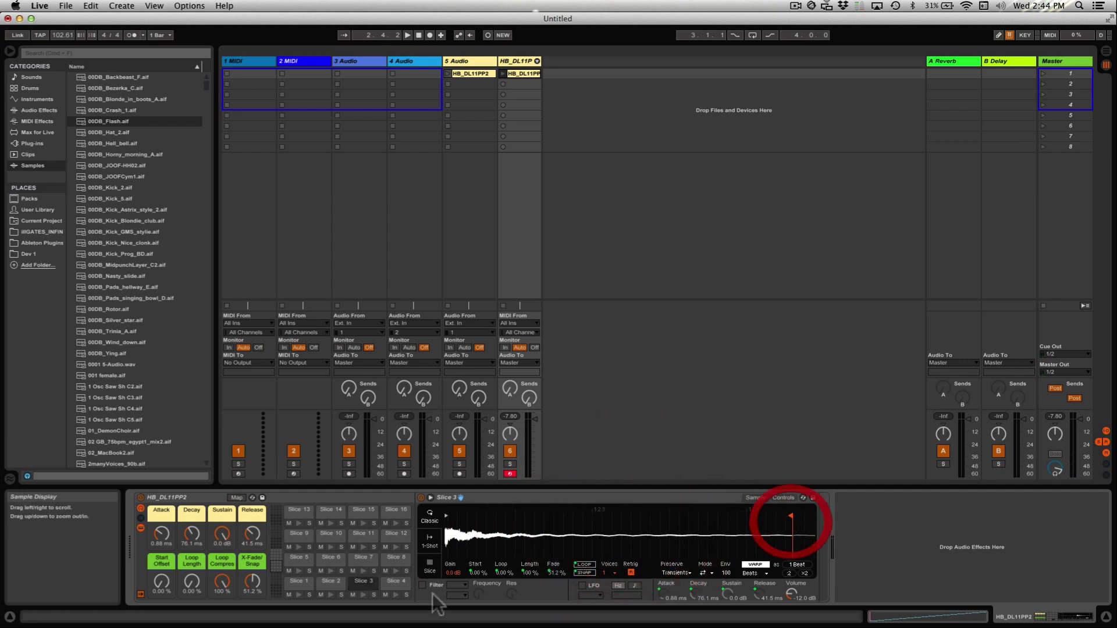
{"action": "left_click", "coordinate": [363, 594]}
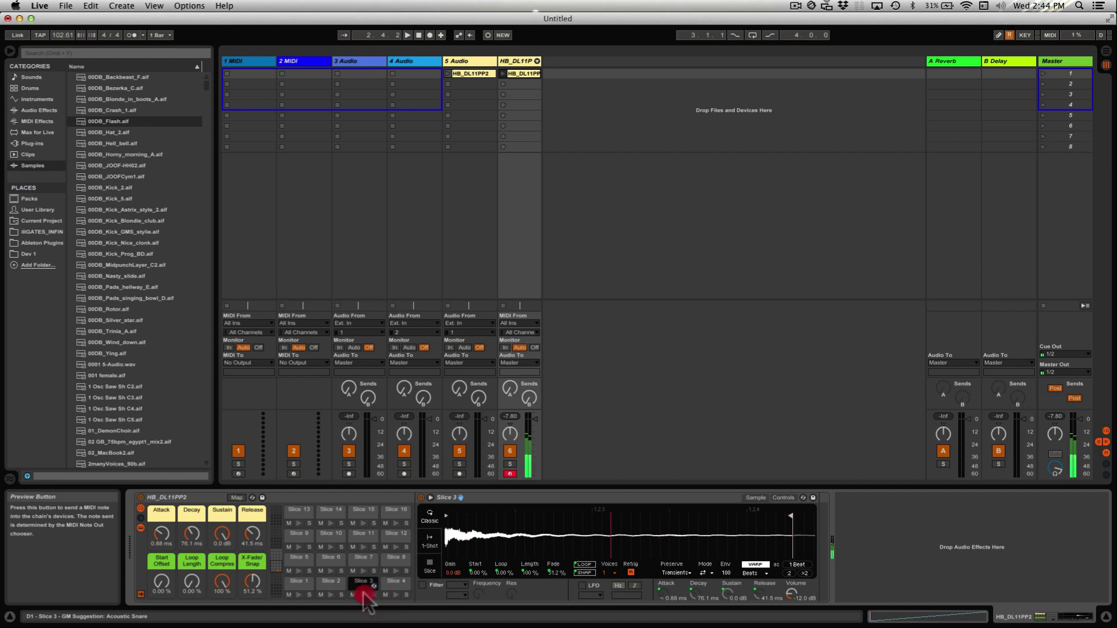
Audition Slice 4, then drag Slice 5's start marker right onto its transient.
{"action": "left_click", "coordinate": [396, 595]}
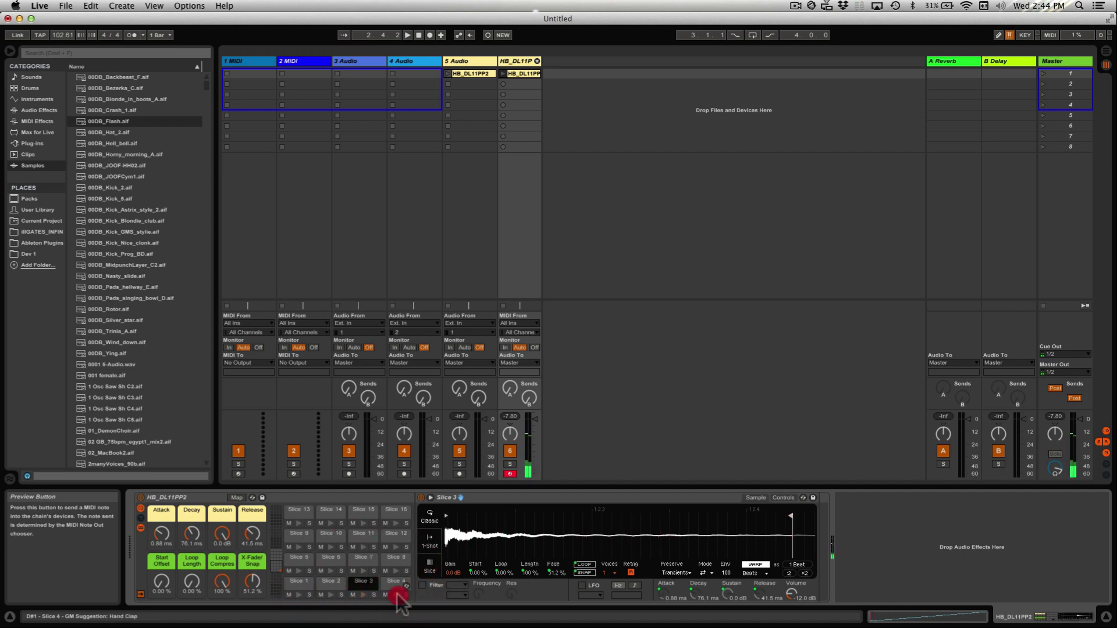
{"action": "left_click", "coordinate": [398, 589]}
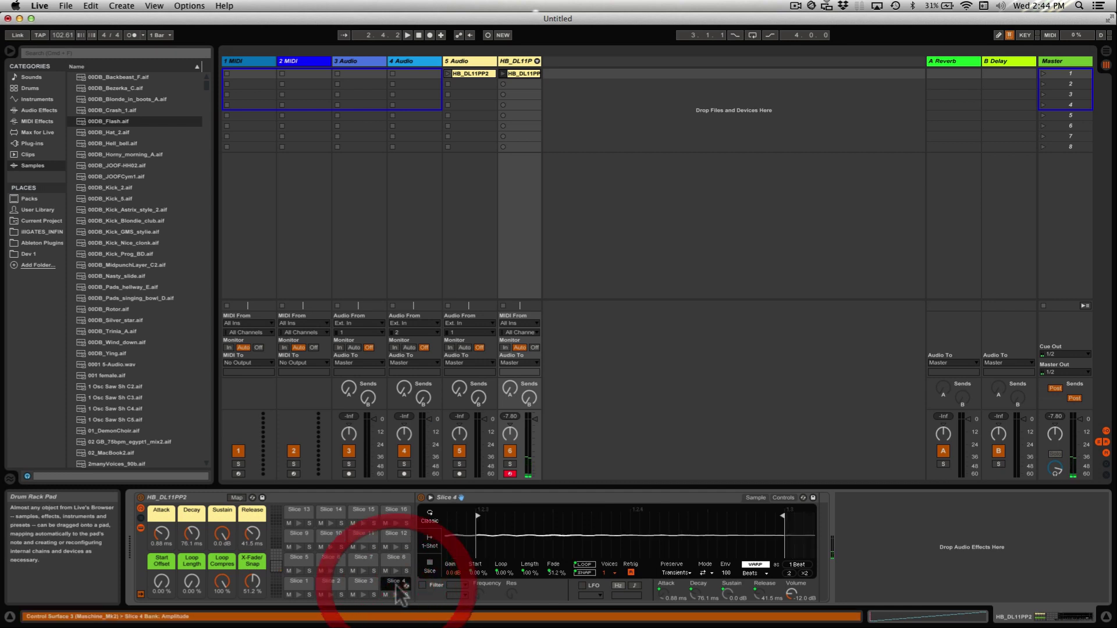
{"action": "left_click", "coordinate": [307, 559]}
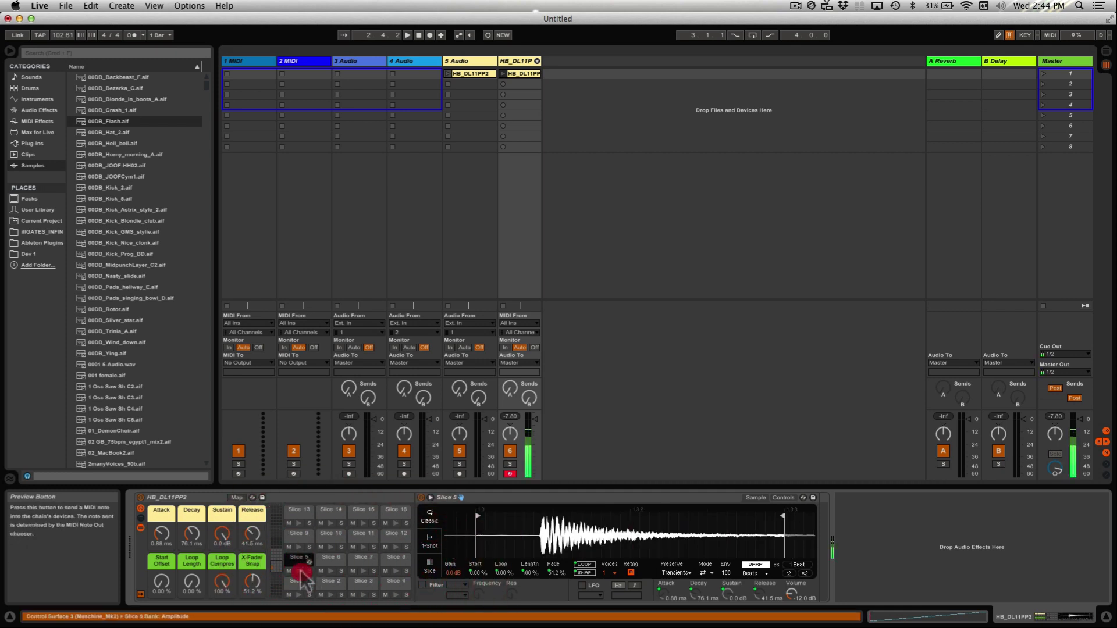
{"action": "left_click_drag", "start_coordinate": [476, 516], "coordinate": [540, 516]}
{"action": "mouse_move", "coordinate": [771, 517]}
{"action": "left_mouse_down"}
{"action": "mouse_move", "coordinate": [832, 521]}
{"action": "mouse_move", "coordinate": [777, 523]}
{"action": "mouse_move", "coordinate": [800, 517]}
{"action": "left_mouse_up"}
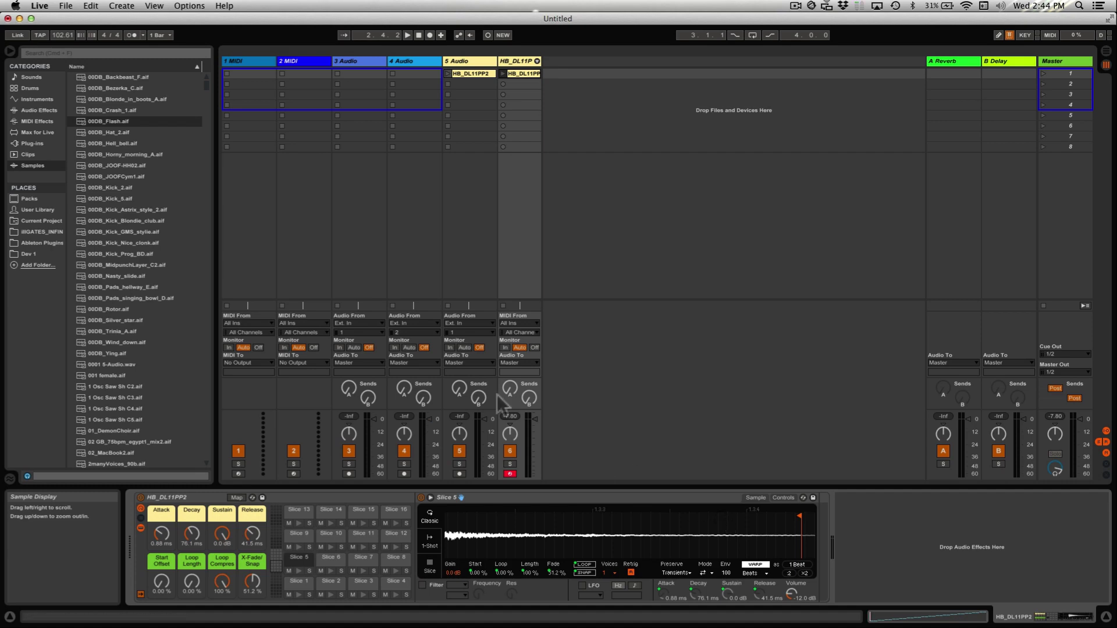
{"action": "left_click", "coordinate": [40, 5]}
{"action": "left_click", "coordinate": [26, 42]}
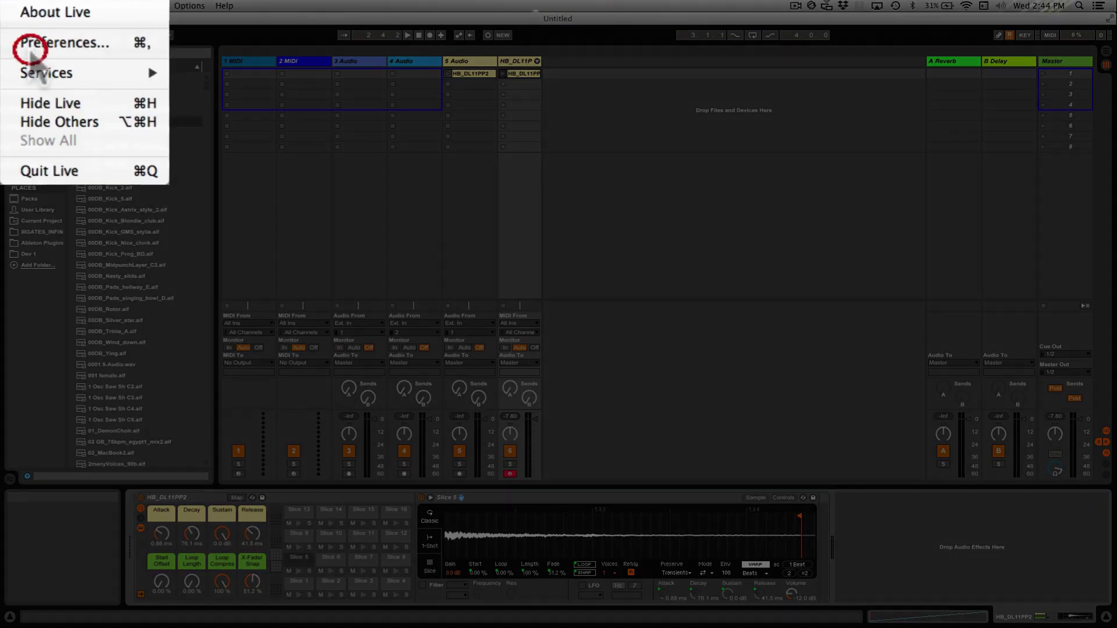
{"action": "left_click", "coordinate": [352, 128]}
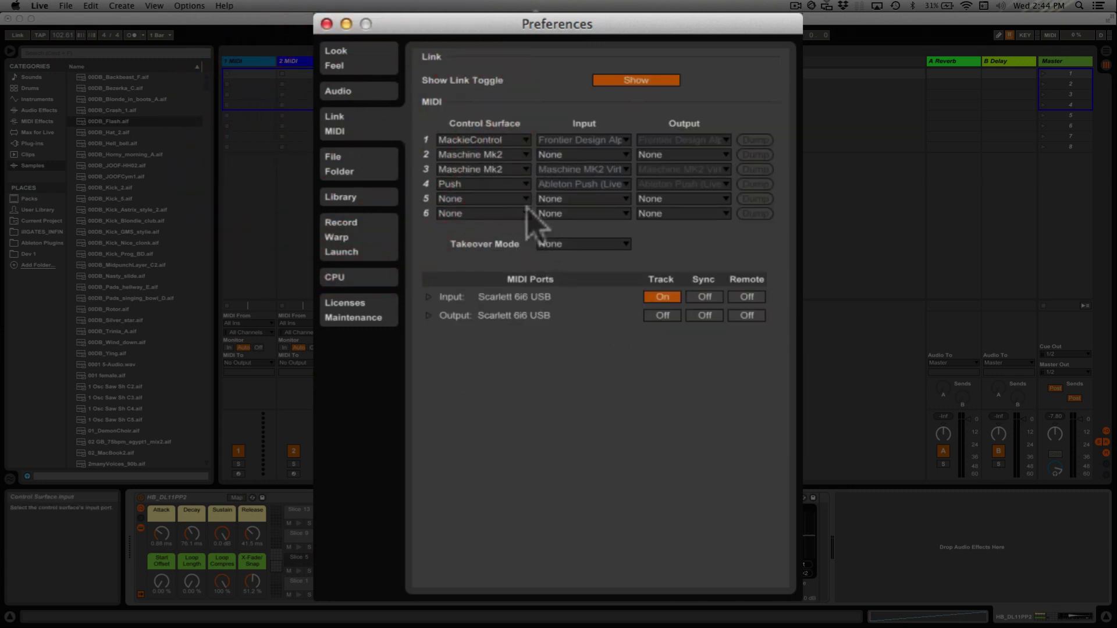
{"action": "left_click", "coordinate": [492, 184]}
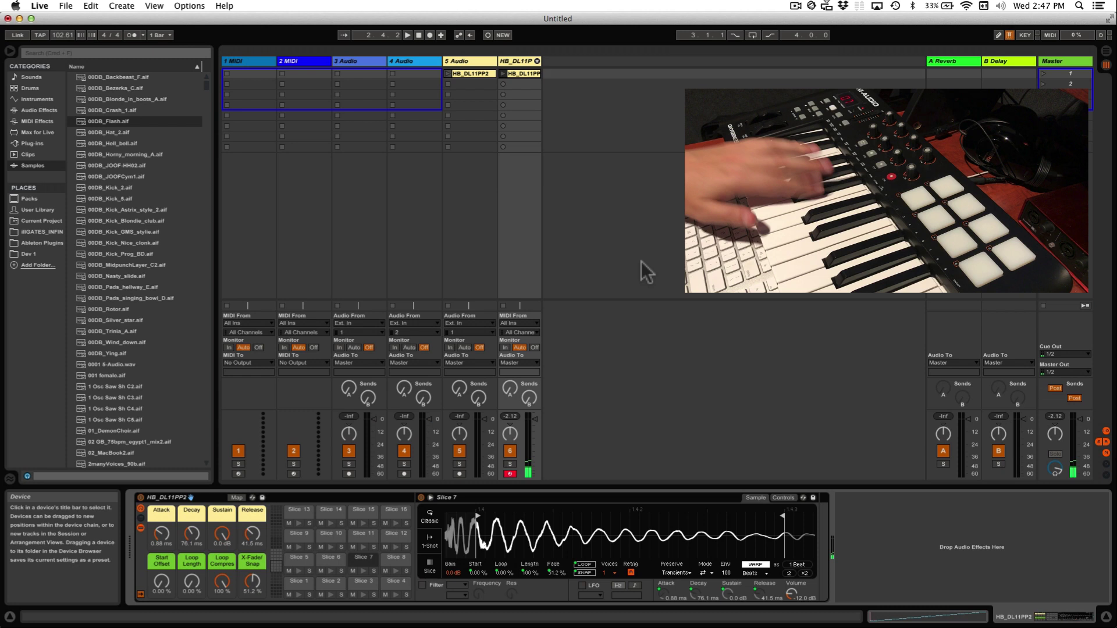
Audition Slice 11, zoom the waveform, and drag Slice 12's start marker far right onto its hit.
{"action": "left_click", "coordinate": [457, 519]}
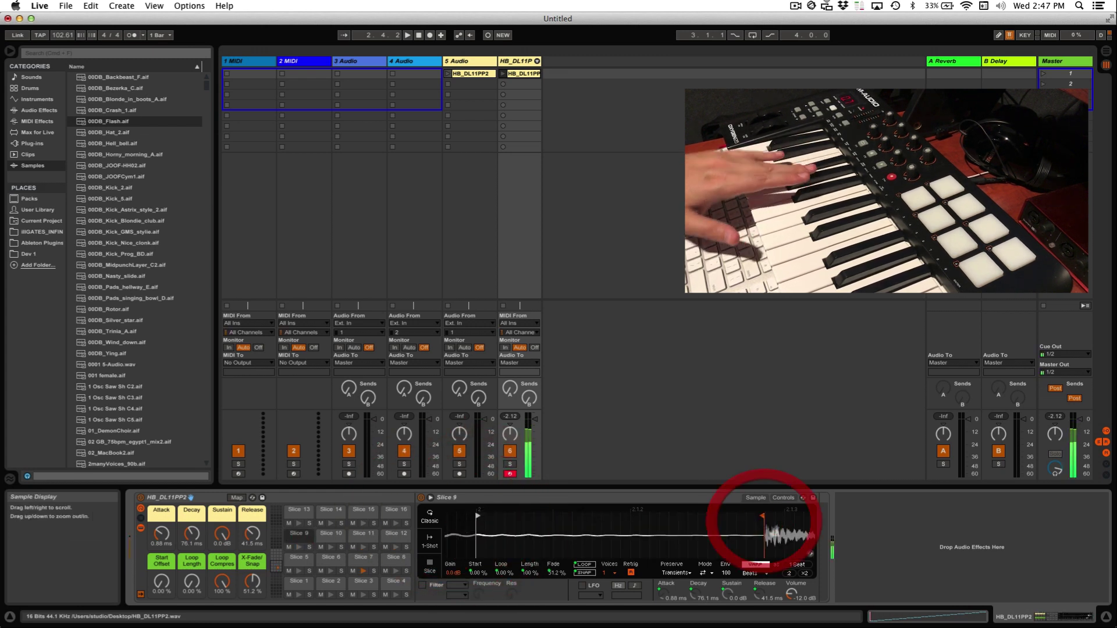
{"action": "left_click_drag", "start_coordinate": [743, 516], "coordinate": [740, 531]}
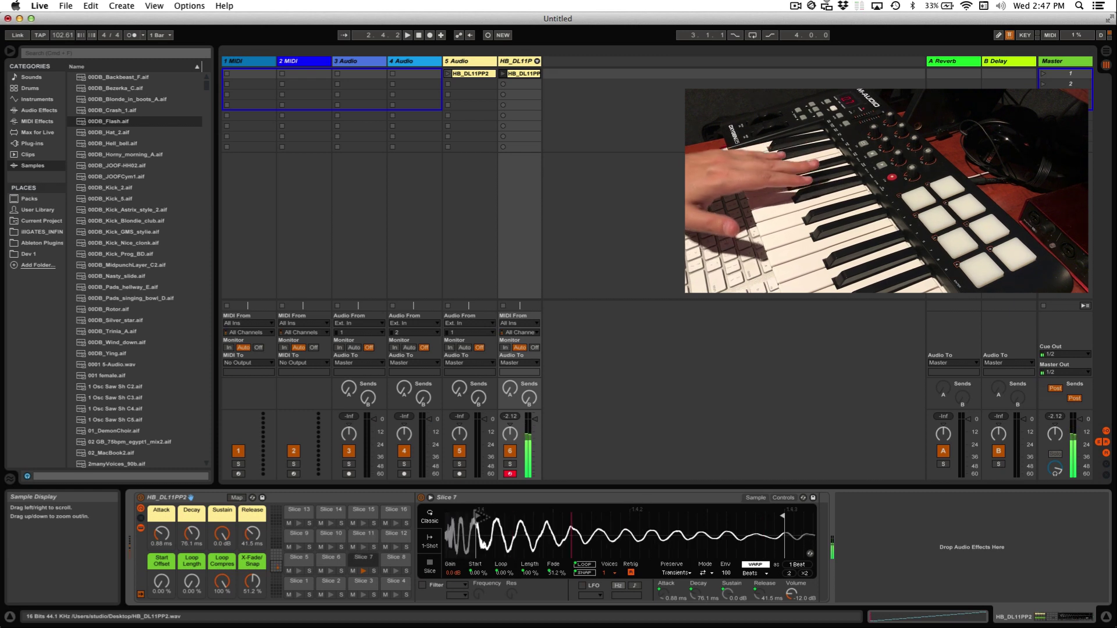
{"action": "left_click_drag", "start_coordinate": [471, 516], "coordinate": [476, 525]}
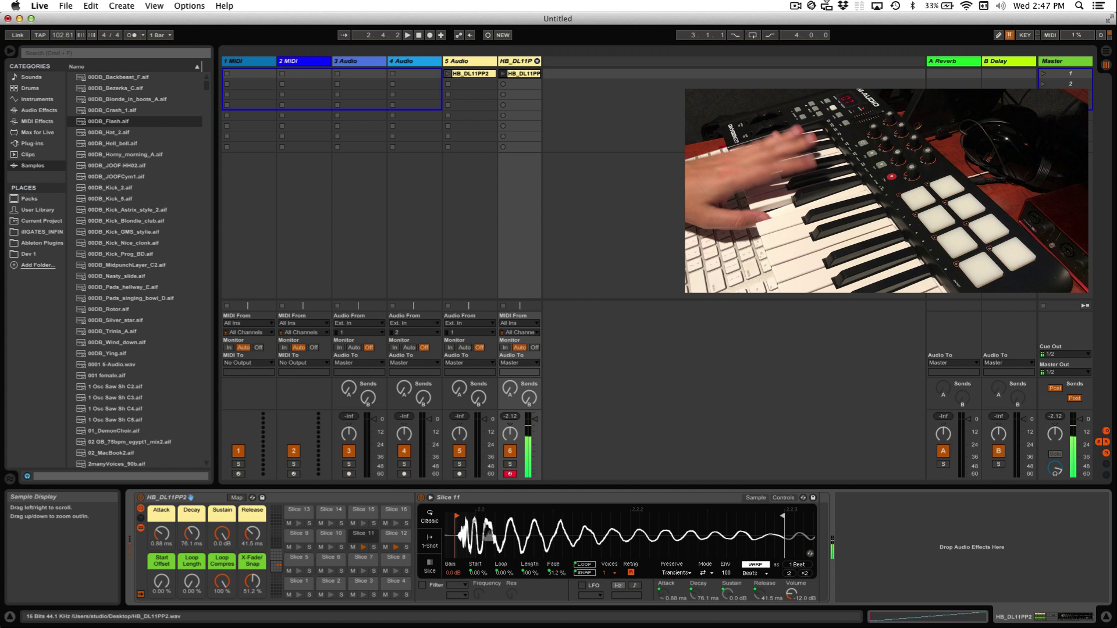
{"action": "left_click_drag", "start_coordinate": [478, 516], "coordinate": [665, 510]}
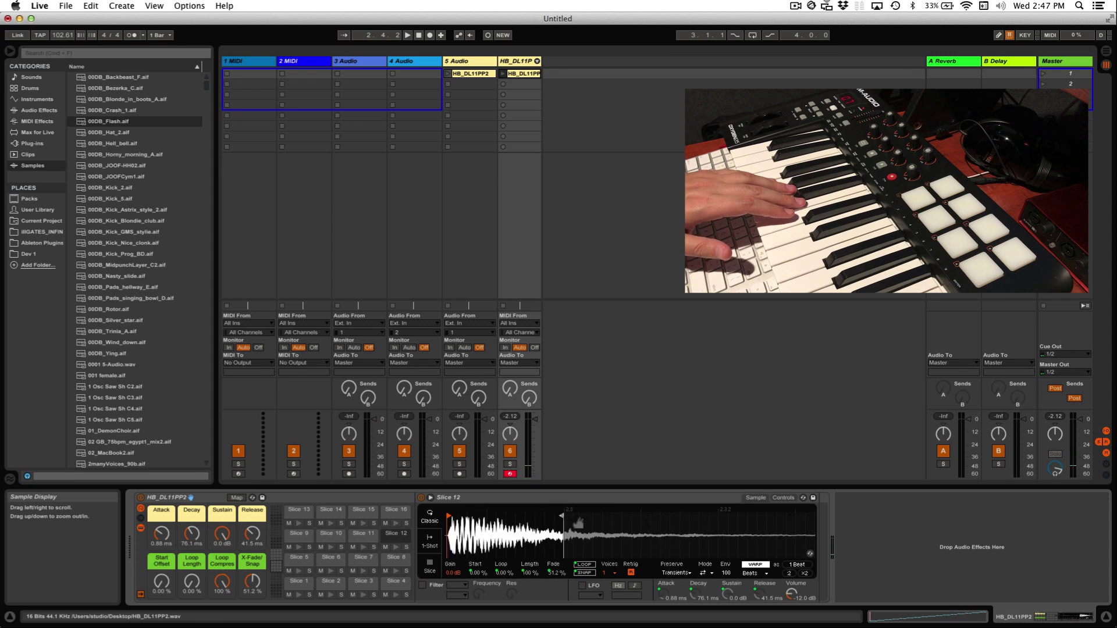
{"action": "mouse_move", "coordinate": [561, 516]}
{"action": "left_mouse_down"}
{"action": "mouse_move", "coordinate": [841, 519]}
{"action": "mouse_move", "coordinate": [776, 518]}
{"action": "mouse_move", "coordinate": [808, 520]}
{"action": "left_mouse_up"}
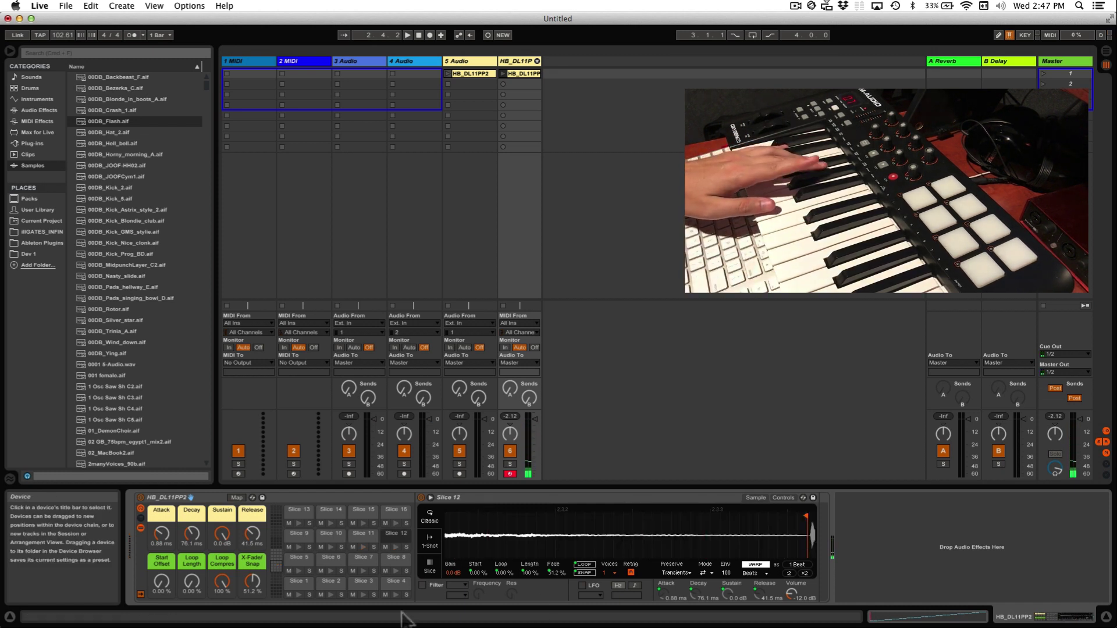
Raise the sliced drum rack's Release macro to 60.0 s.
{"action": "left_click_drag", "start_coordinate": [255, 540], "coordinate": [255, 507]}
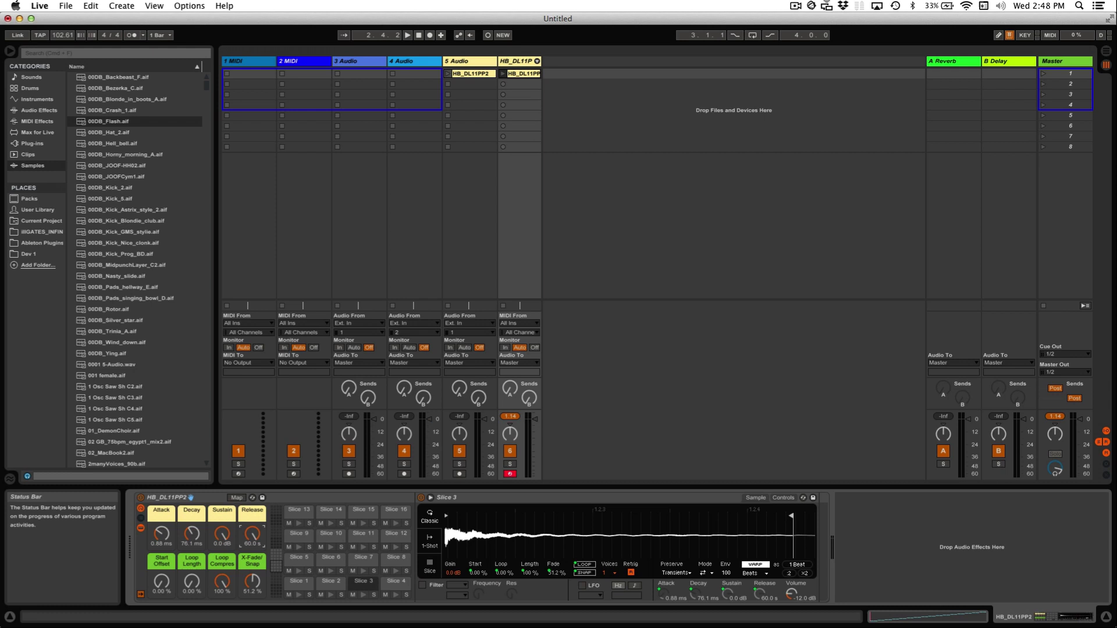
Add the RP_GL_G-4PP2 guitar loop and slice it at 1/8 Note into a 16-slice Drum Rack track.
{"action": "left_click_drag", "start_coordinate": [950, 547], "coordinate": [573, 70]}
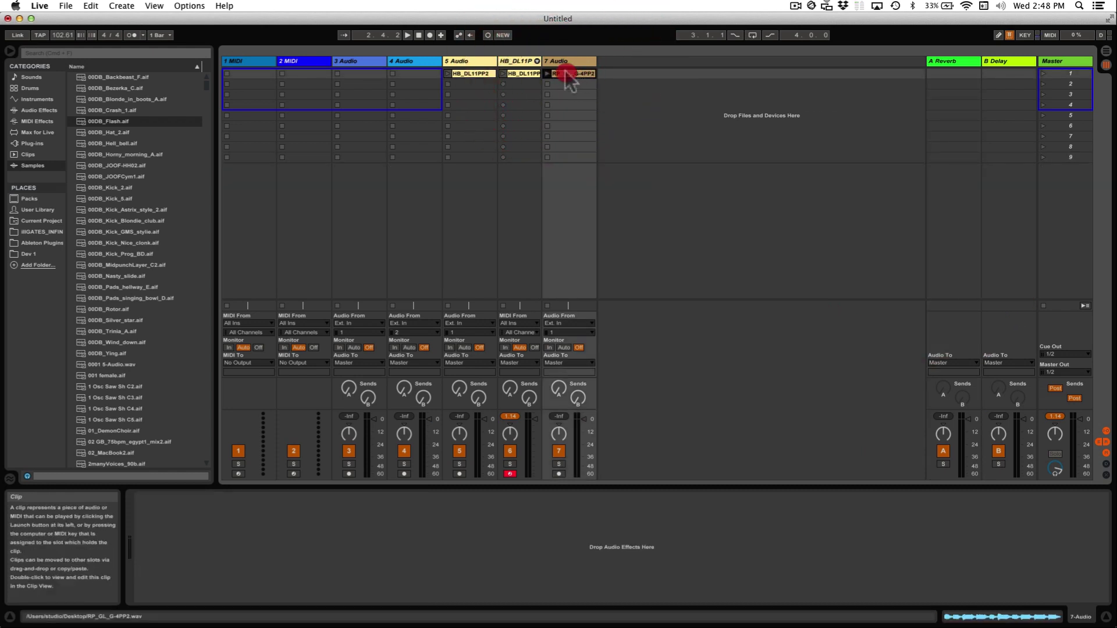
{"action": "left_click", "coordinate": [574, 74]}
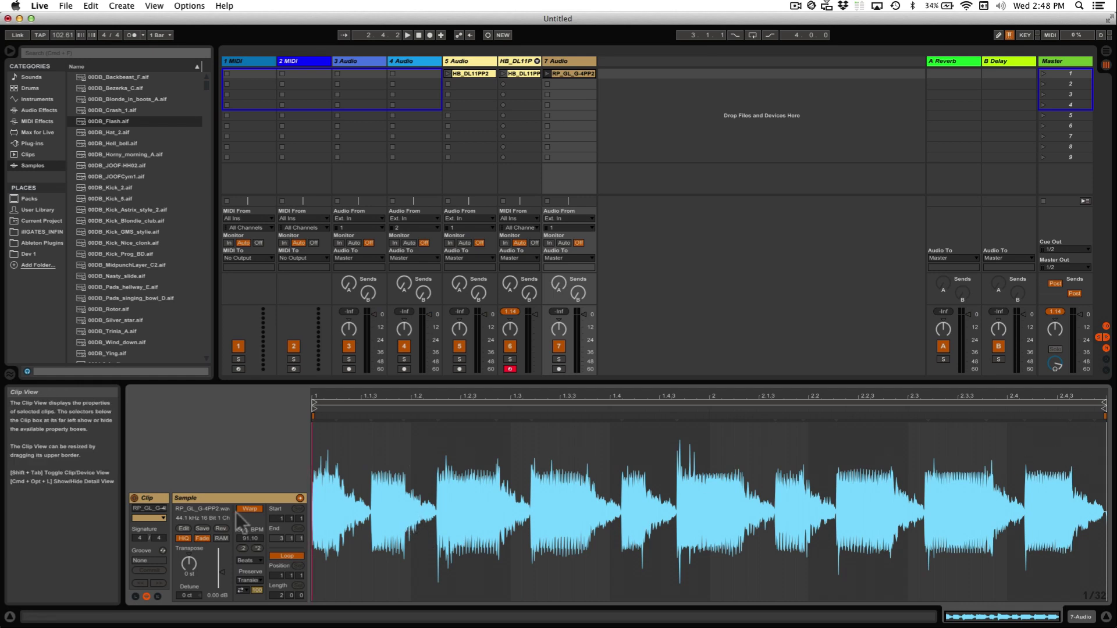
{"action": "left_click", "coordinate": [563, 74], "text": "ctrl"}
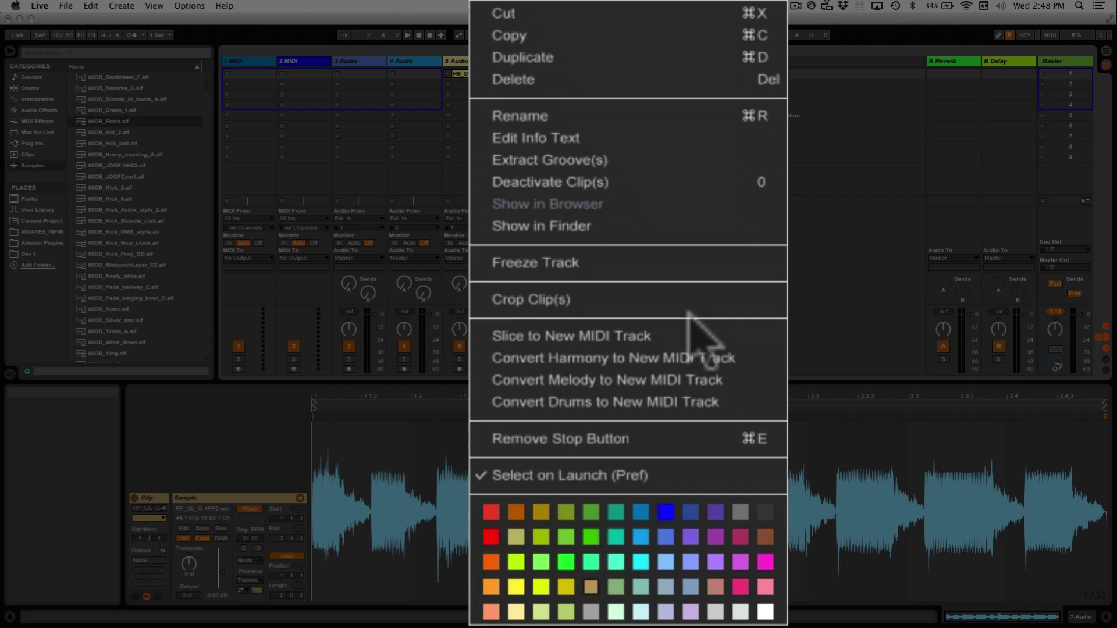
{"action": "left_click", "coordinate": [617, 207]}
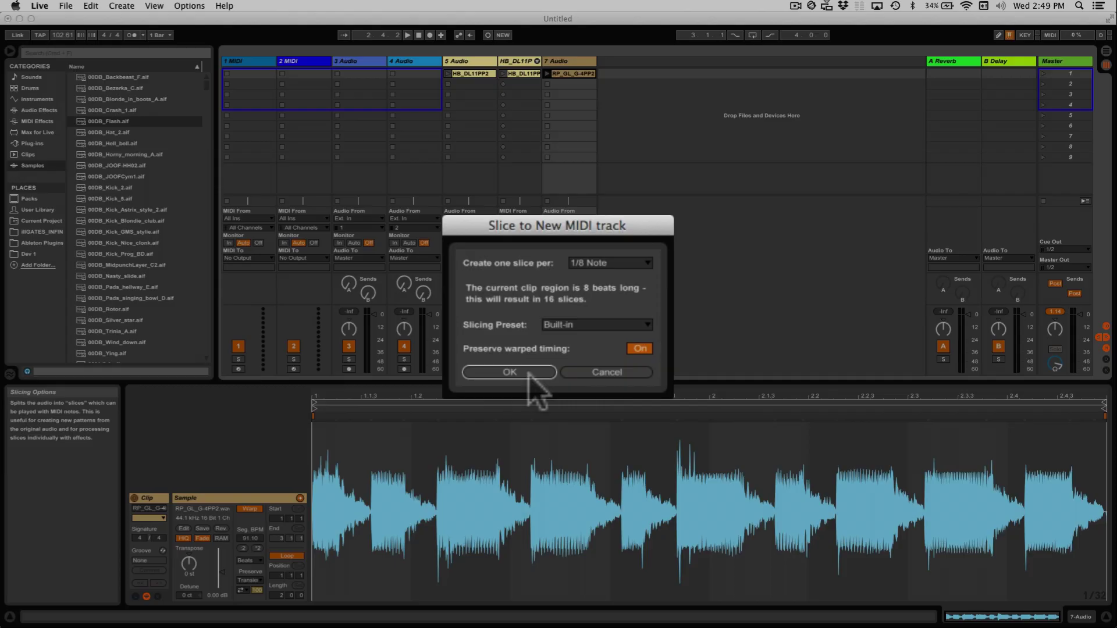
{"action": "left_click", "coordinate": [511, 408]}
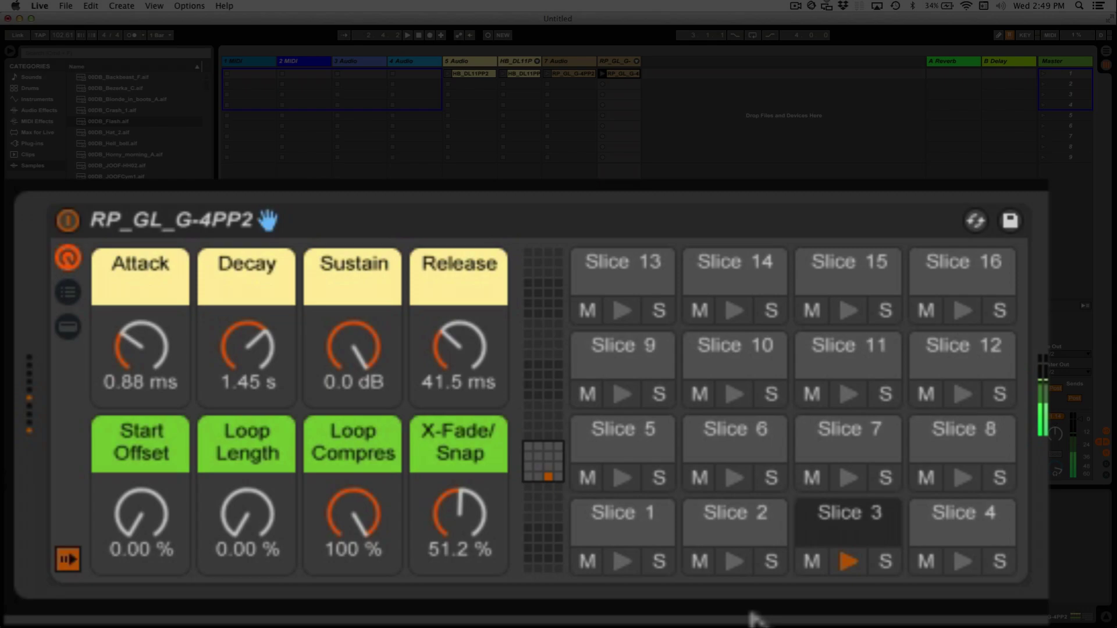
Drag the start markers of guitar Slices 1 and 3 in the Simpler display so each starts on its attack.
{"action": "left_click", "coordinate": [640, 524]}
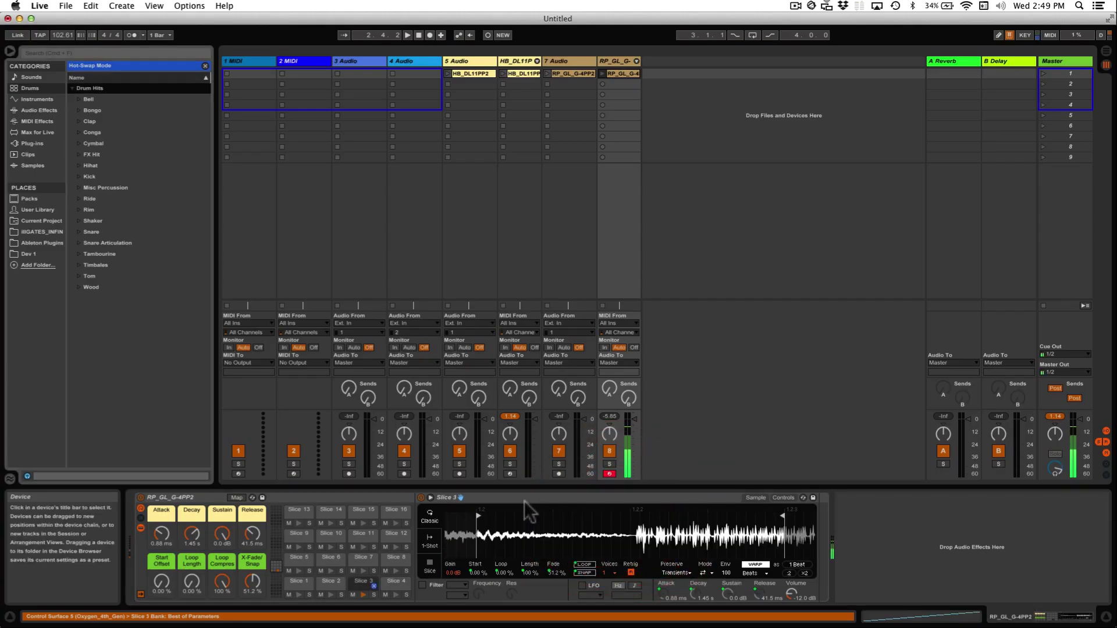
{"action": "left_click_drag", "start_coordinate": [478, 517], "coordinate": [636, 516]}
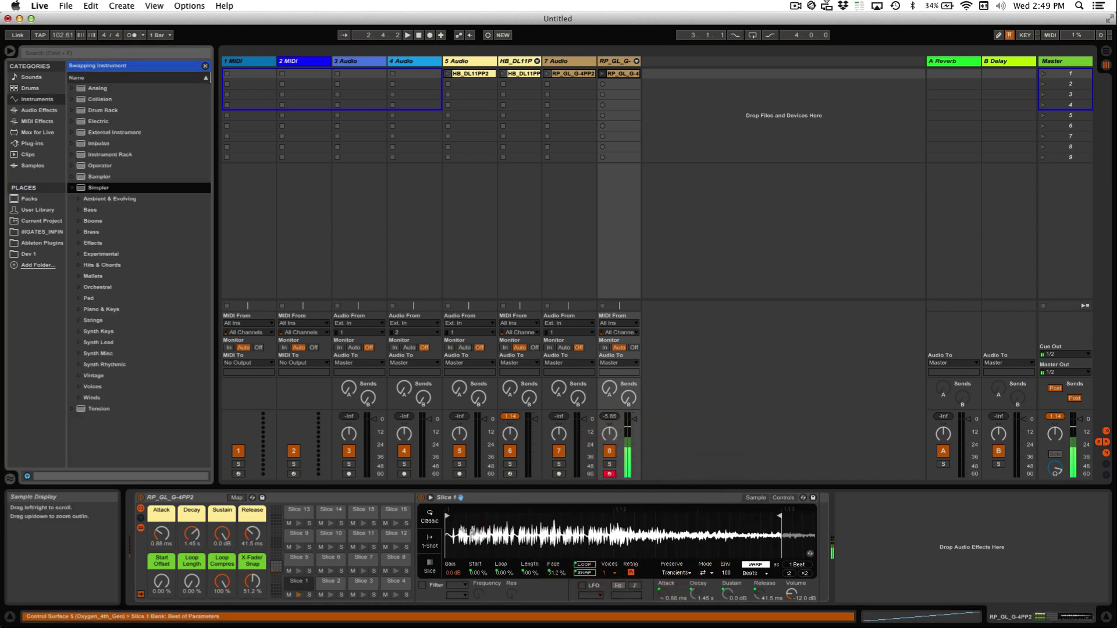
{"action": "left_click_drag", "start_coordinate": [448, 516], "coordinate": [456, 517]}
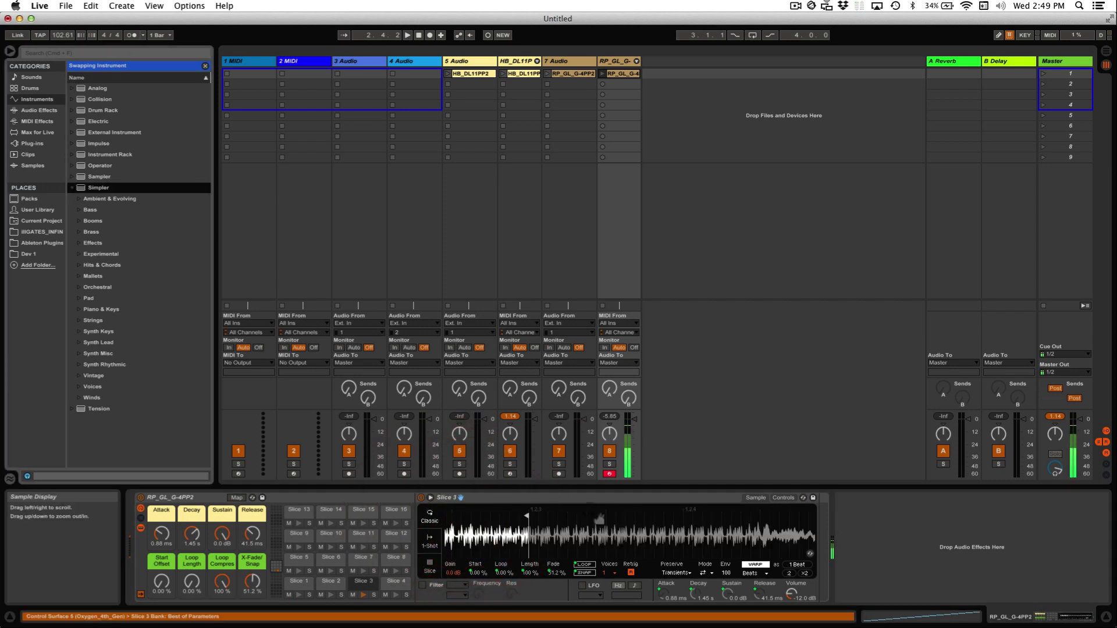
{"action": "left_click", "coordinate": [817, 515]}
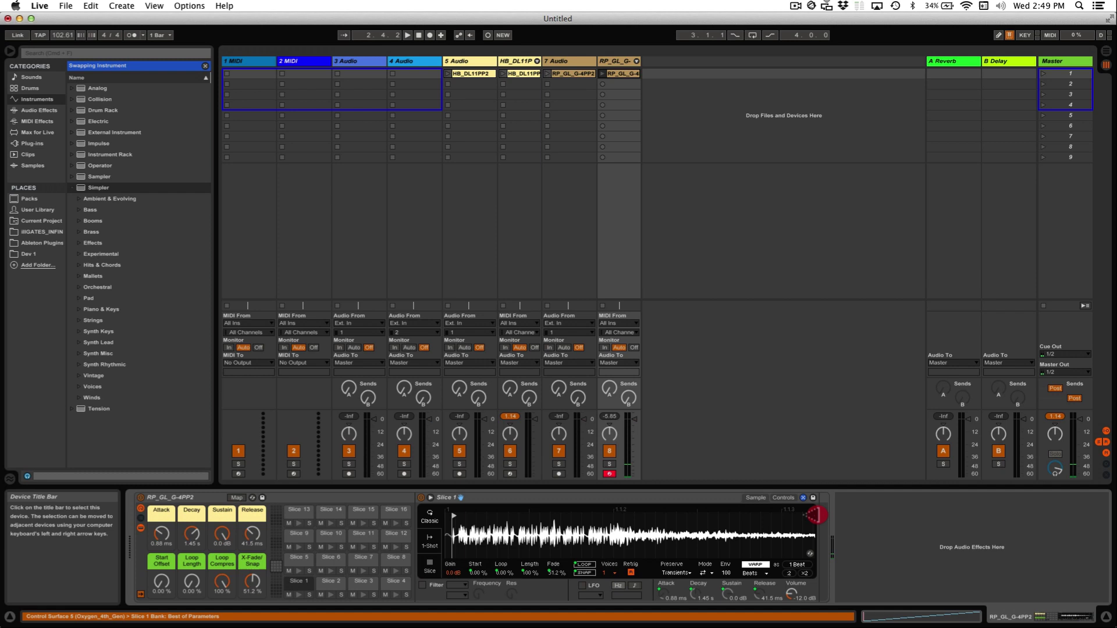
{"action": "left_click_drag", "start_coordinate": [816, 514], "coordinate": [666, 517]}
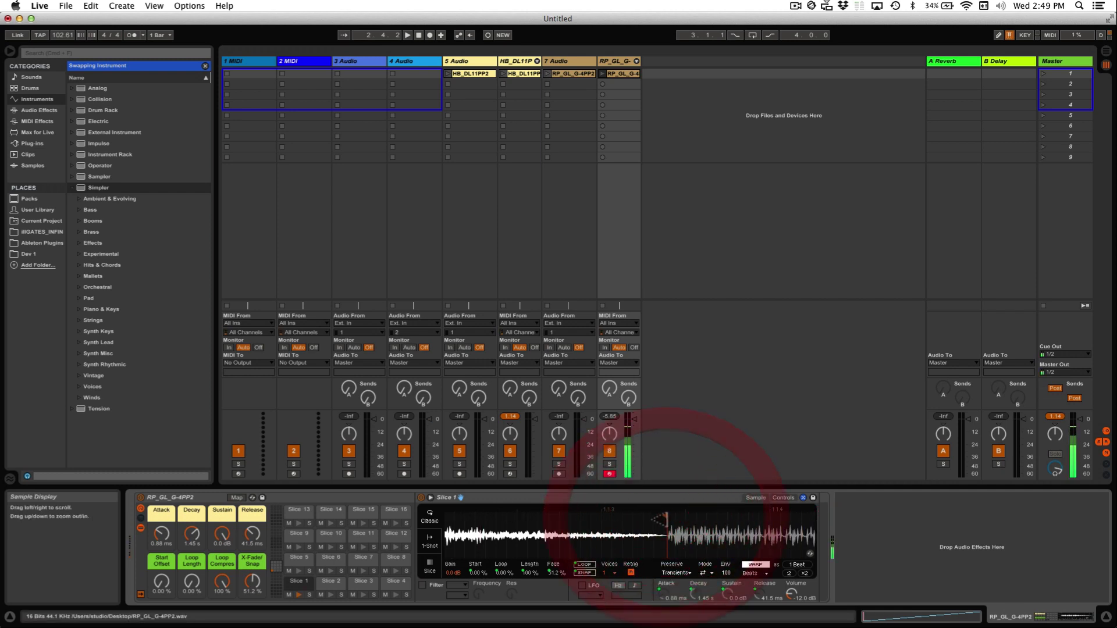
{"action": "mouse_move", "coordinate": [522, 516]}
{"action": "left_mouse_down"}
{"action": "mouse_move", "coordinate": [812, 517]}
{"action": "mouse_move", "coordinate": [612, 514]}
{"action": "mouse_move", "coordinate": [798, 515]}
{"action": "left_mouse_up"}
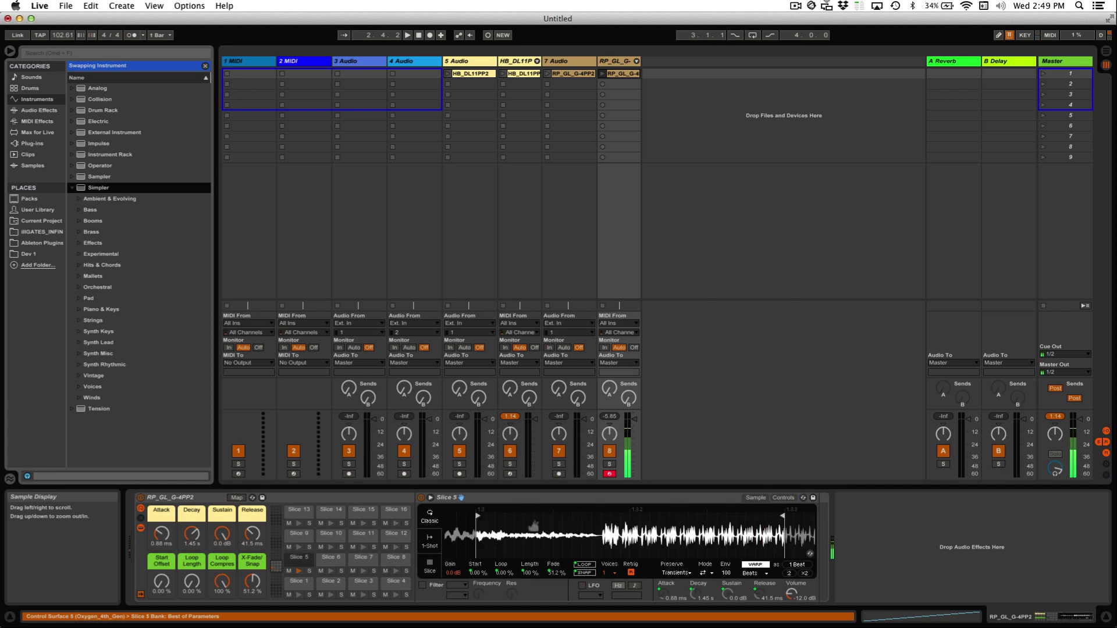
{"action": "mouse_move", "coordinate": [509, 517]}
{"action": "left_mouse_down"}
{"action": "mouse_move", "coordinate": [867, 524]}
{"action": "mouse_move", "coordinate": [749, 536]}
{"action": "mouse_move", "coordinate": [749, 526]}
{"action": "left_mouse_up"}
Audition Slice 5, then move the start points of Slices 8 and 10 later.
{"action": "left_click", "coordinate": [604, 517]}
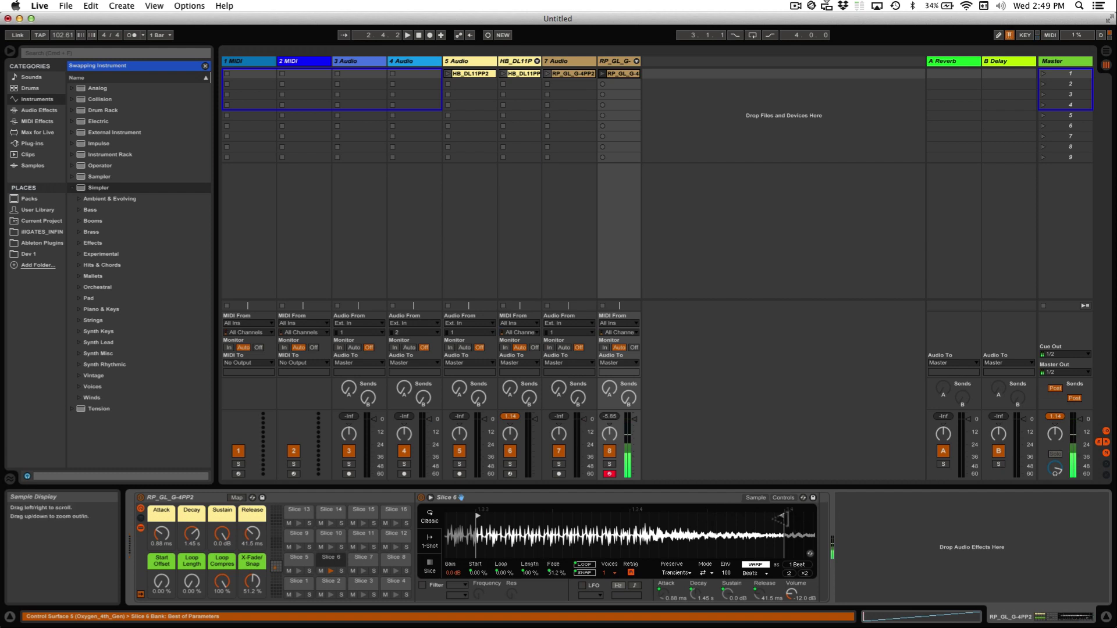
{"action": "left_click_drag", "start_coordinate": [792, 518], "coordinate": [759, 520]}
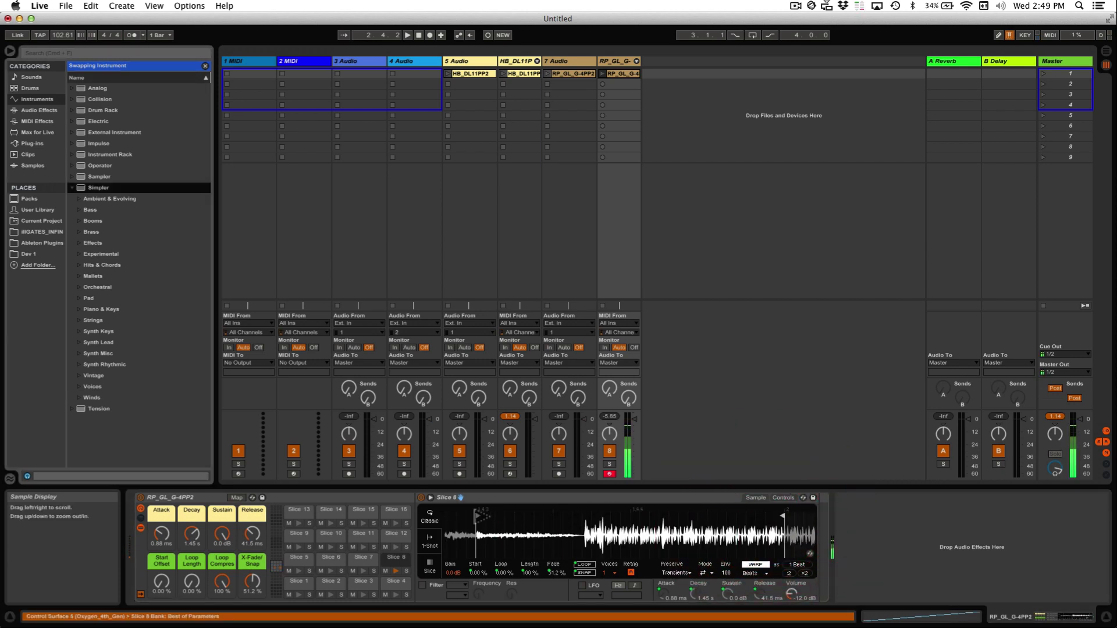
{"action": "left_click_drag", "start_coordinate": [476, 515], "coordinate": [586, 515]}
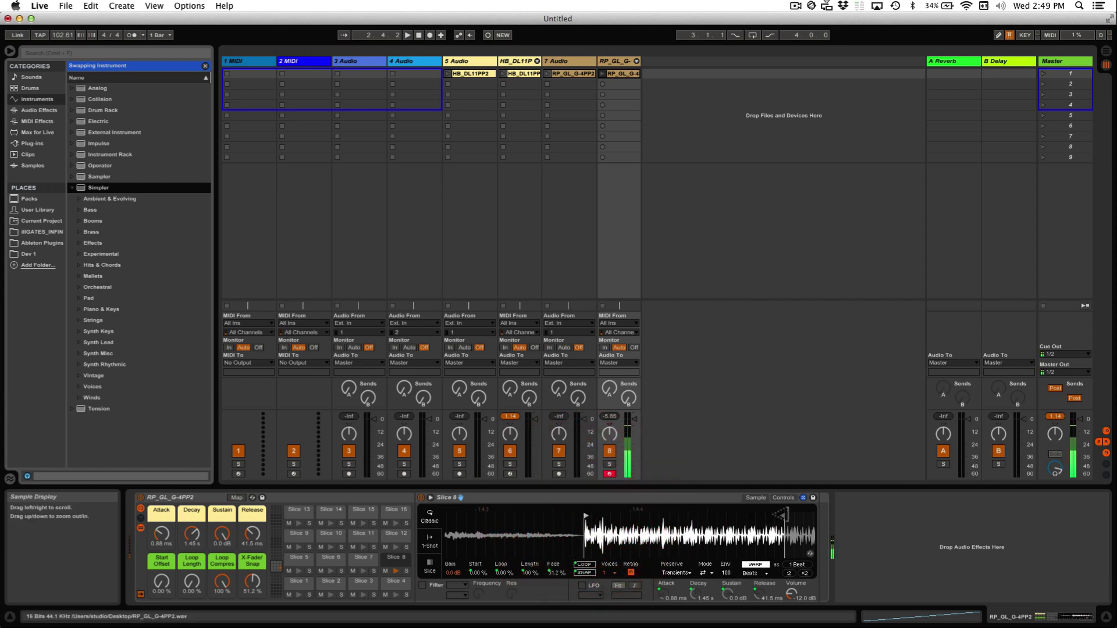
{"action": "mouse_move", "coordinate": [780, 515]}
{"action": "left_mouse_down"}
{"action": "mouse_move", "coordinate": [841, 516]}
{"action": "mouse_move", "coordinate": [680, 518]}
{"action": "left_mouse_up"}
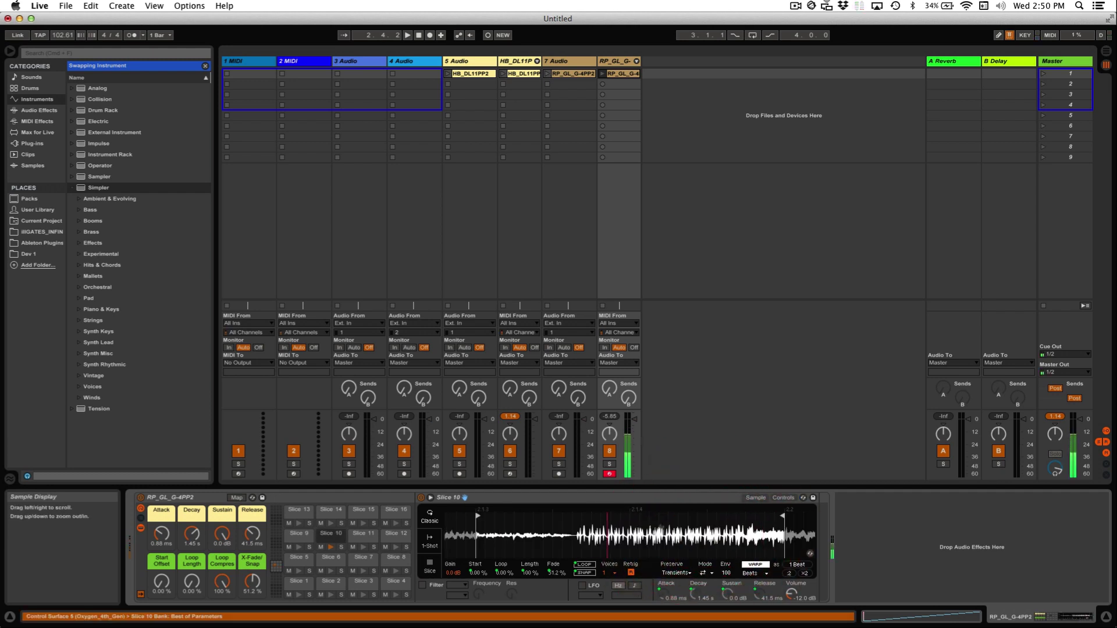
{"action": "mouse_move", "coordinate": [477, 515]}
{"action": "left_mouse_down"}
{"action": "mouse_move", "coordinate": [588, 524]}
{"action": "mouse_move", "coordinate": [578, 518]}
{"action": "left_mouse_up"}
Move the start points of Slices 12 and 13 later to cut their lead-ins.
{"action": "mouse_move", "coordinate": [783, 517]}
{"action": "left_mouse_down"}
{"action": "mouse_move", "coordinate": [856, 518]}
{"action": "mouse_move", "coordinate": [656, 519]}
{"action": "left_mouse_up"}
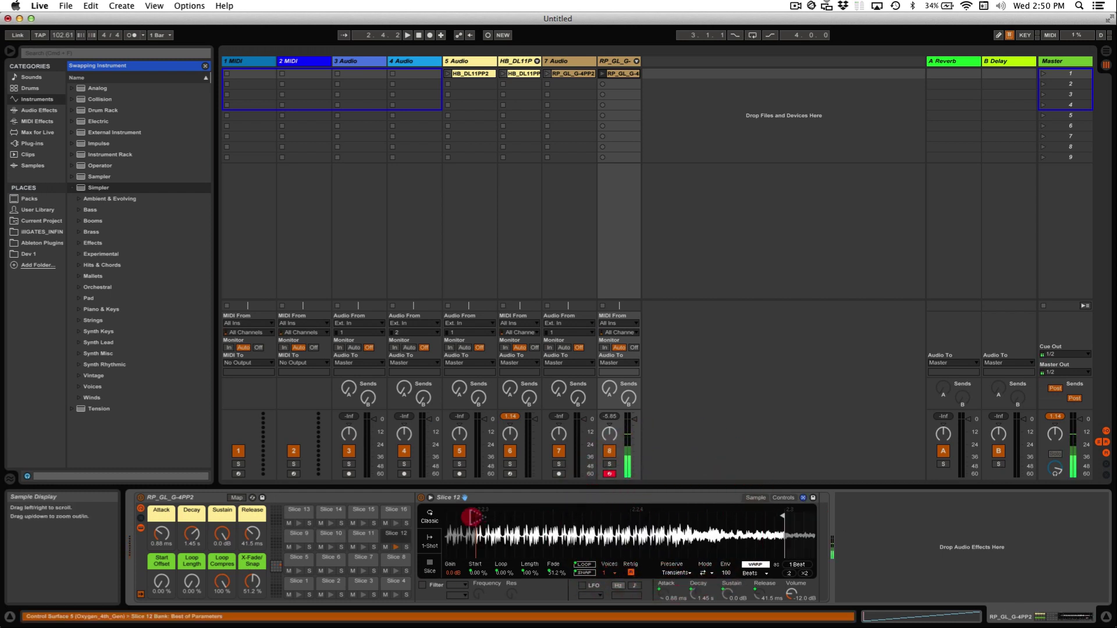
{"action": "mouse_move", "coordinate": [440, 527]}
{"action": "left_mouse_down"}
{"action": "mouse_move", "coordinate": [720, 523]}
{"action": "mouse_move", "coordinate": [614, 524]}
{"action": "left_mouse_up"}
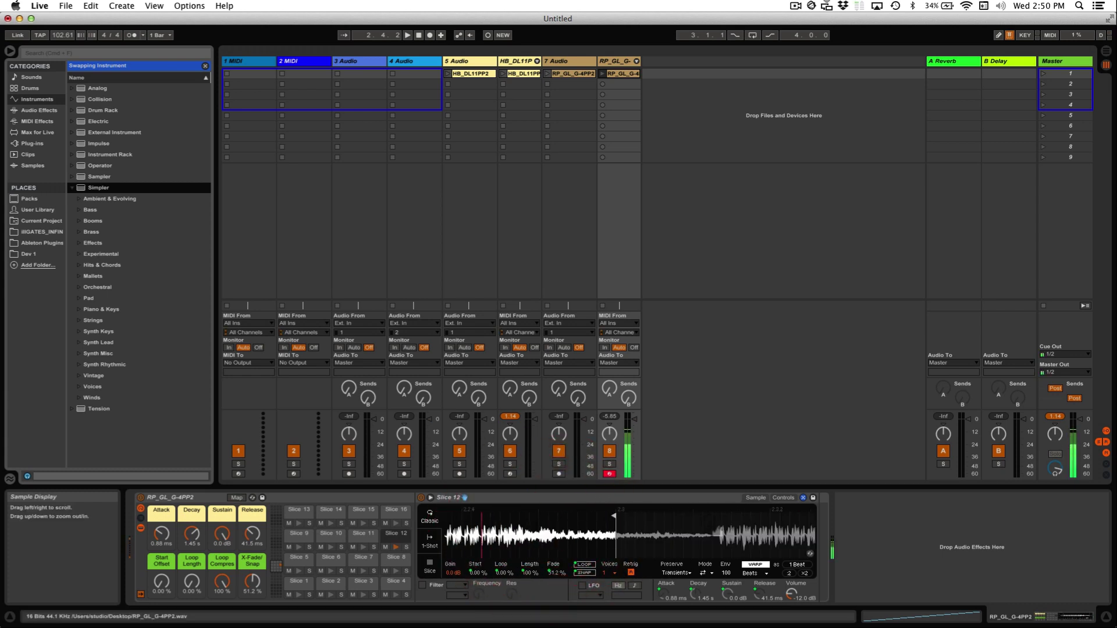
{"action": "left_click", "coordinate": [718, 530]}
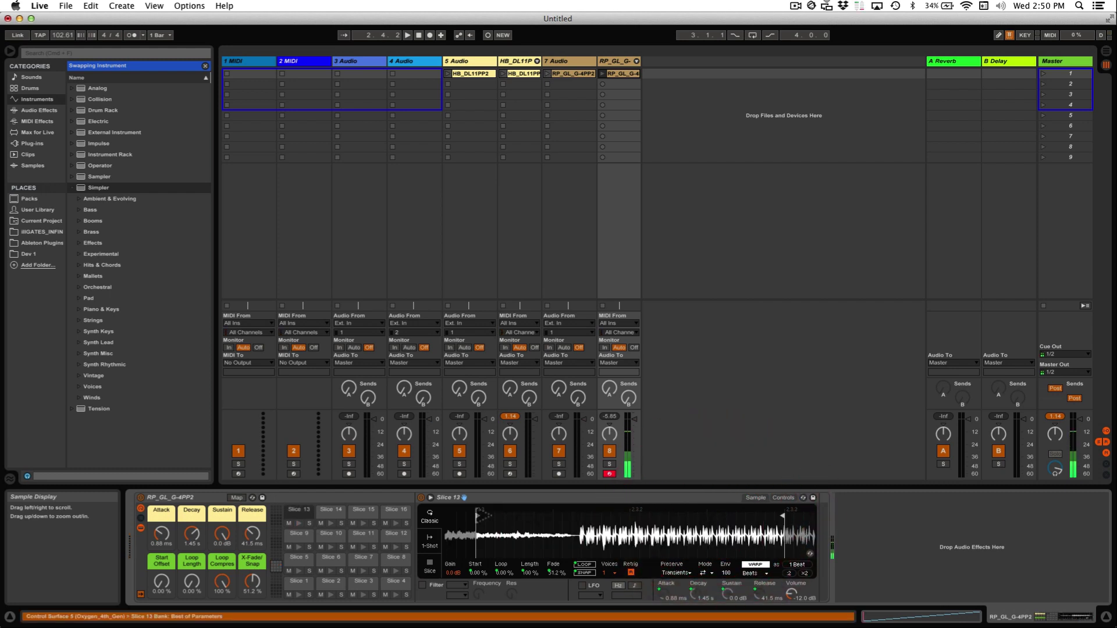
{"action": "left_click_drag", "start_coordinate": [478, 515], "coordinate": [580, 518]}
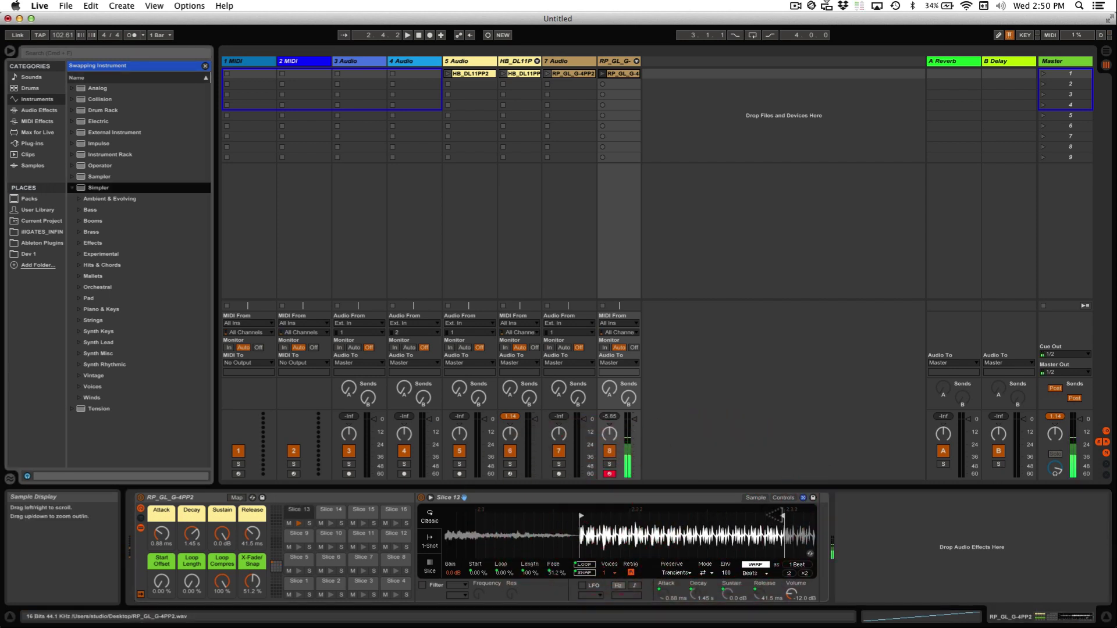
{"action": "left_click_drag", "start_coordinate": [781, 515], "coordinate": [694, 518]}
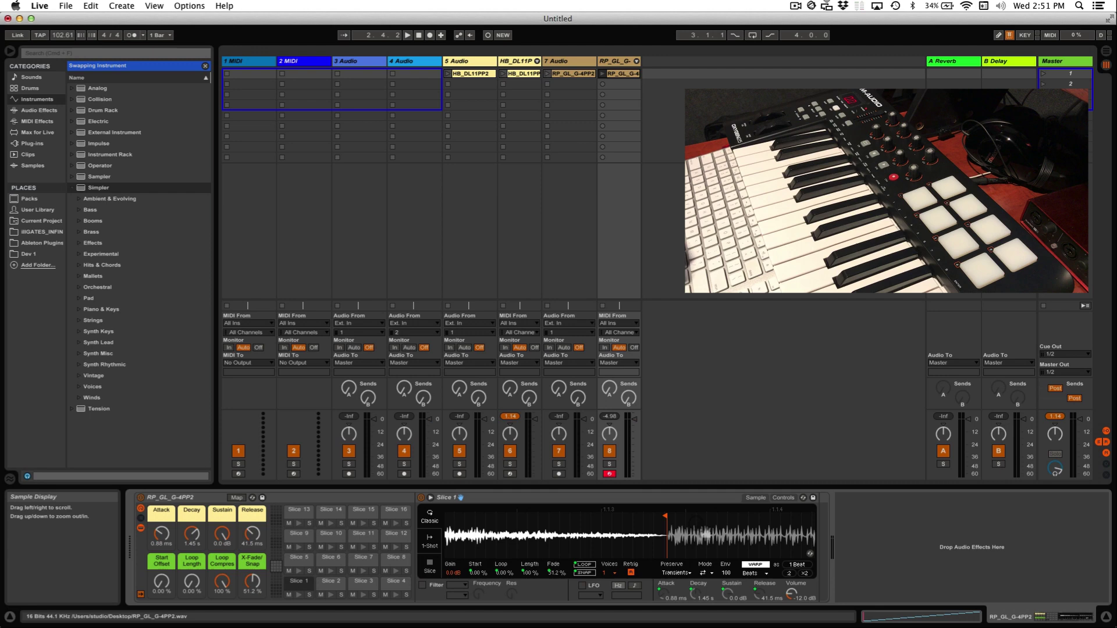
Add the IV_S2M_128_Am_CH_D_Tr2 vocal loop and slice it at 1/8 Note into a 128-slice MIDI track.
{"action": "left_click_drag", "start_coordinate": [835, 195], "coordinate": [701, 72]}
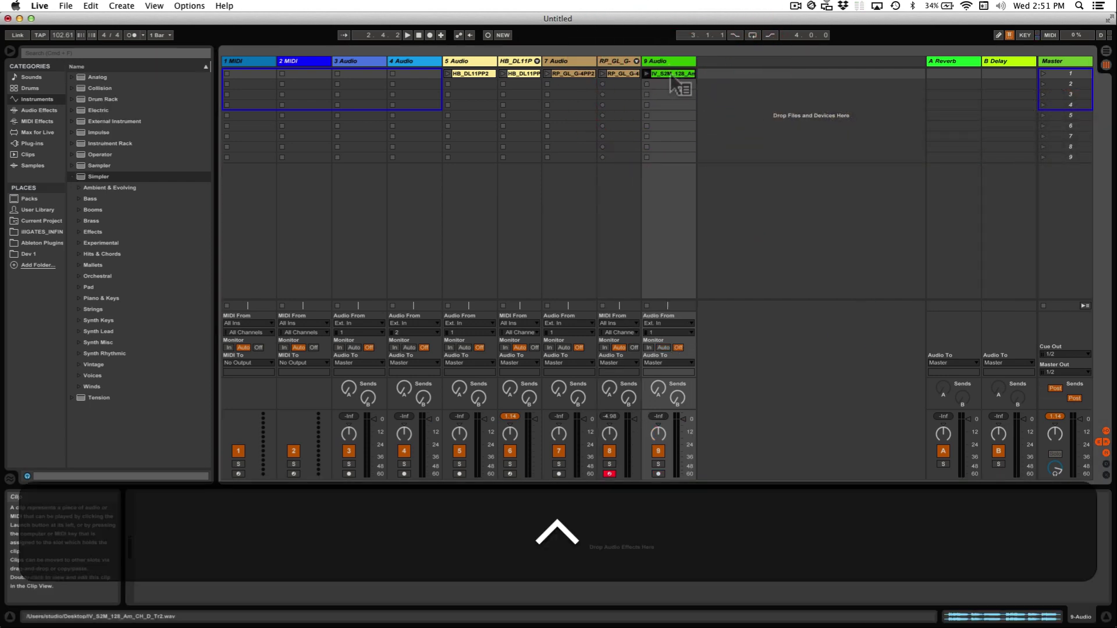
{"action": "left_click", "coordinate": [670, 75], "text": "ctrl"}
{"action": "left_click", "coordinate": [730, 209]}
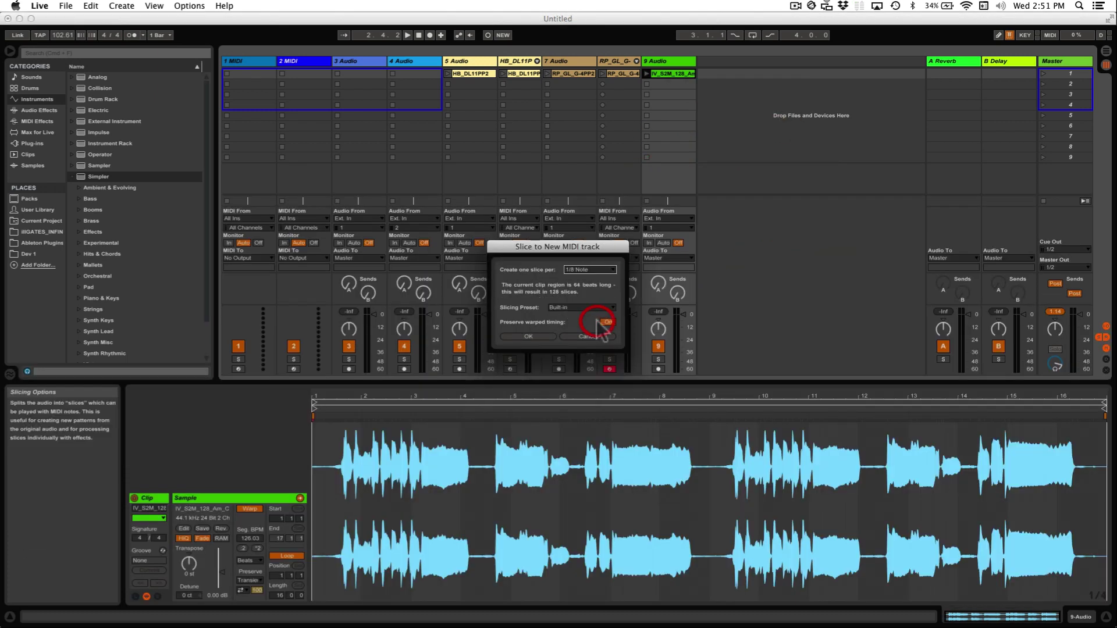
{"action": "left_click", "coordinate": [528, 347]}
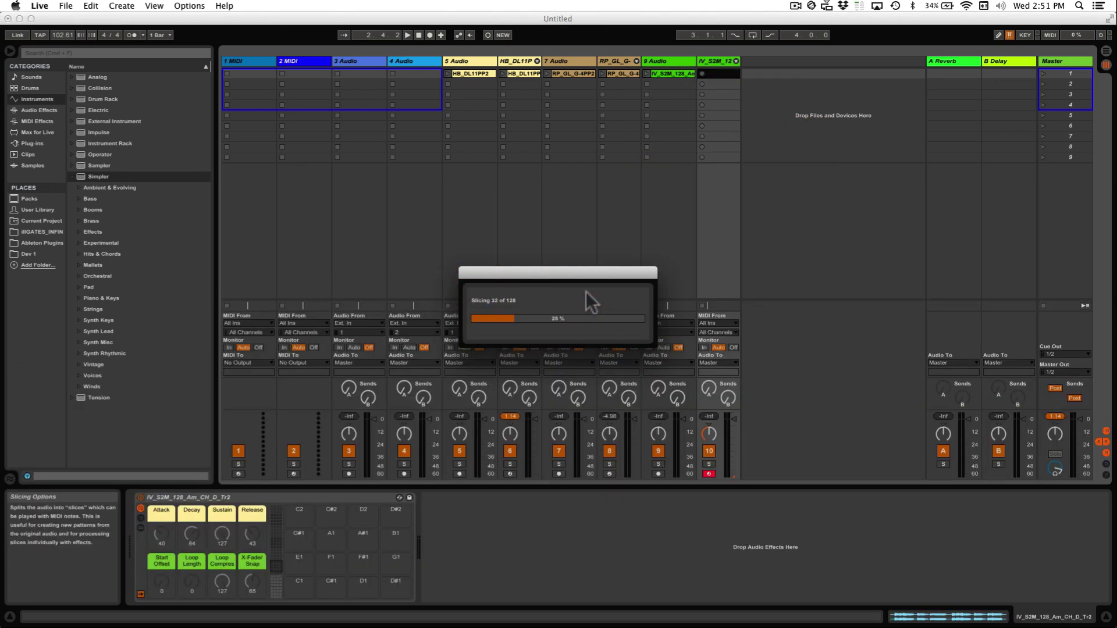